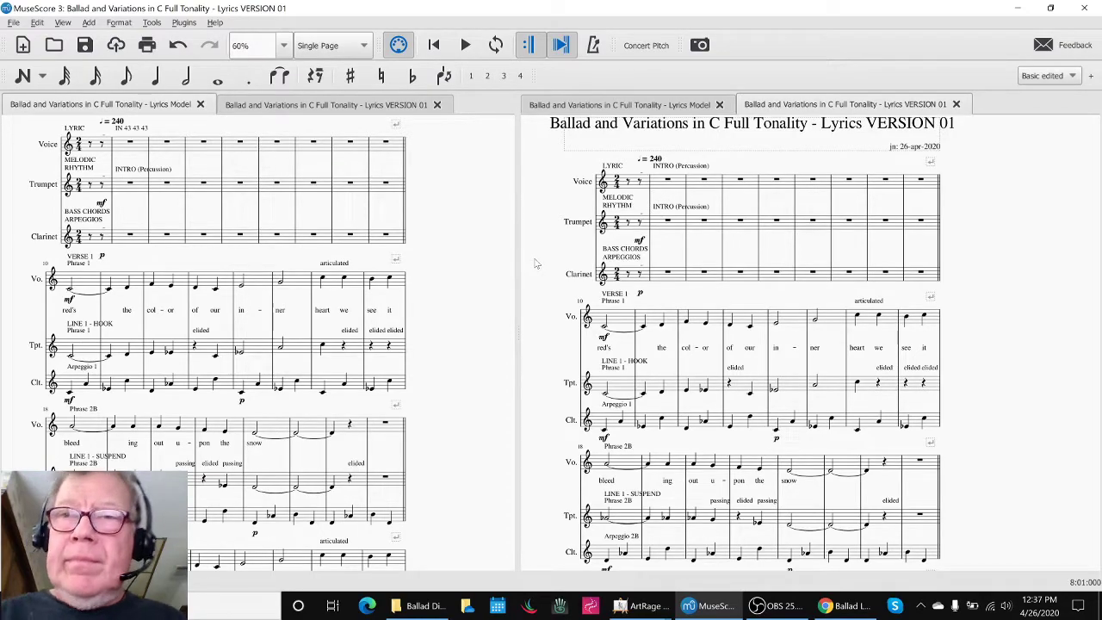
Step: Play the VERSION 01 ballad through to its final Fine bar, then bring the lyric spreadsheet forward
{"action": "scroll", "coordinate": [558, 276], "scroll_direction": "up", "scroll_amount": 1}
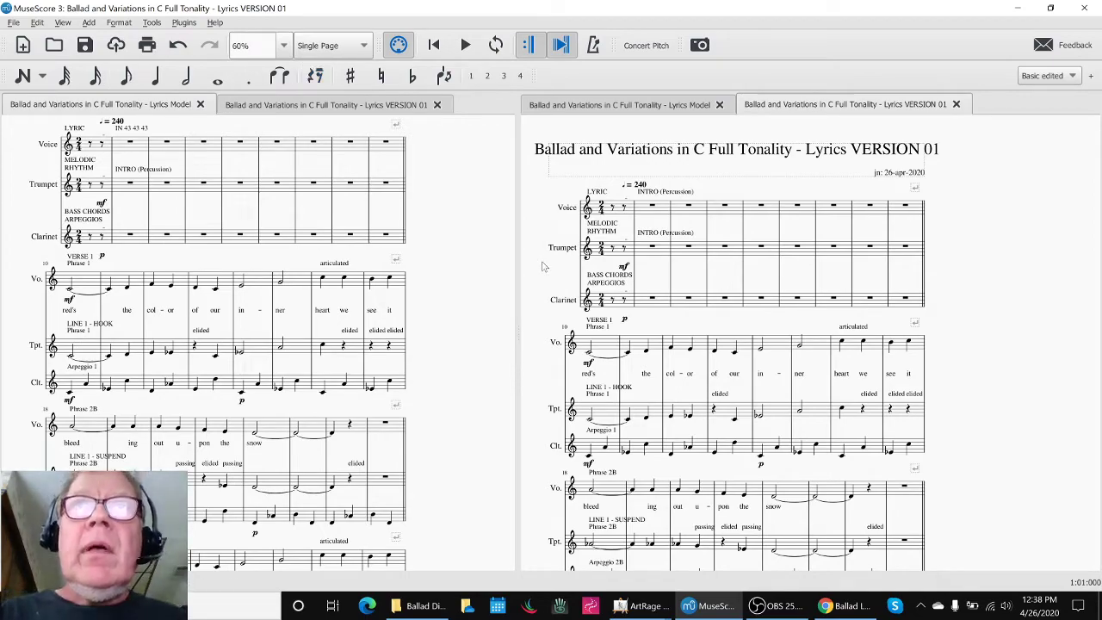
{"action": "key", "text": "space"}
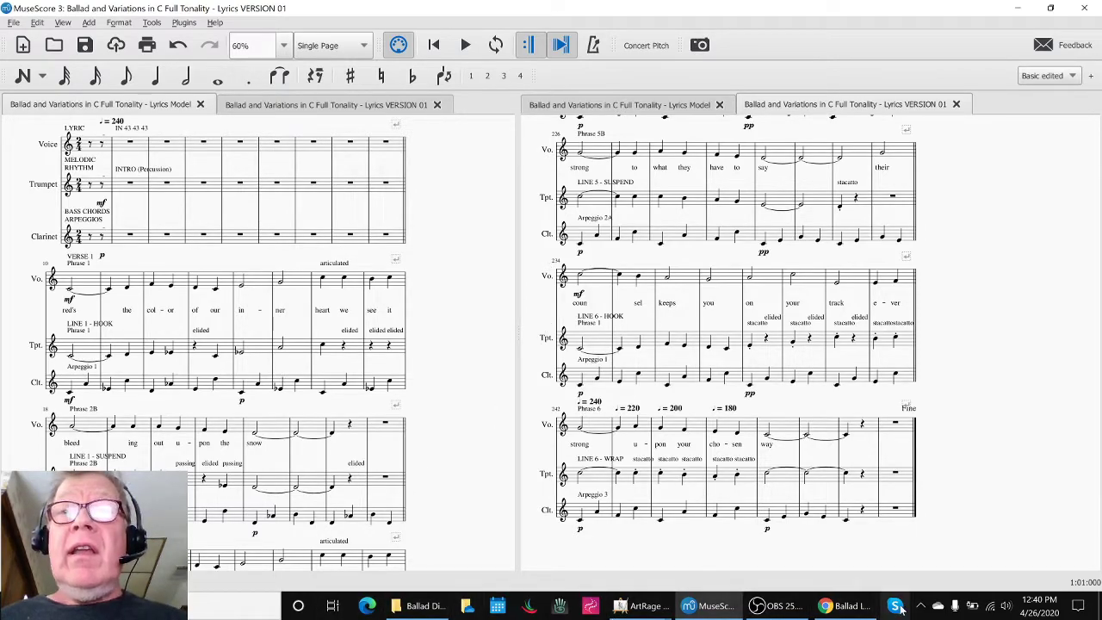
{"action": "left_click", "coordinate": [837, 610]}
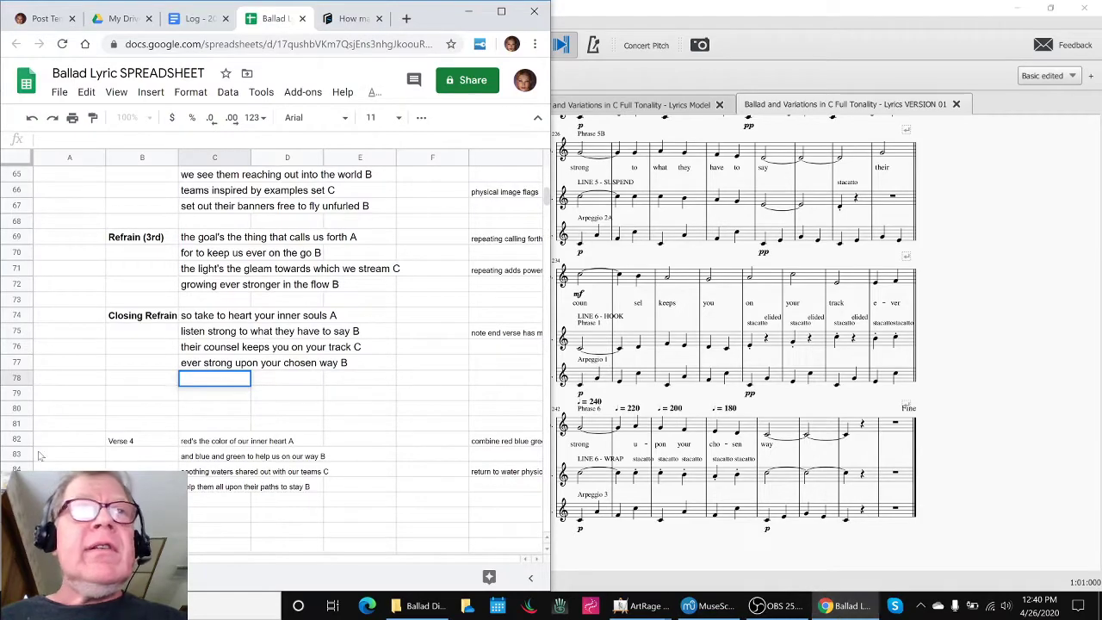
Step: Maximize the spreadsheet and look over the Verse 1, Verse 2 and second-refrain lyrics (C42, D61)
{"action": "scroll", "coordinate": [39, 457], "scroll_direction": "up", "scroll_amount": 10}
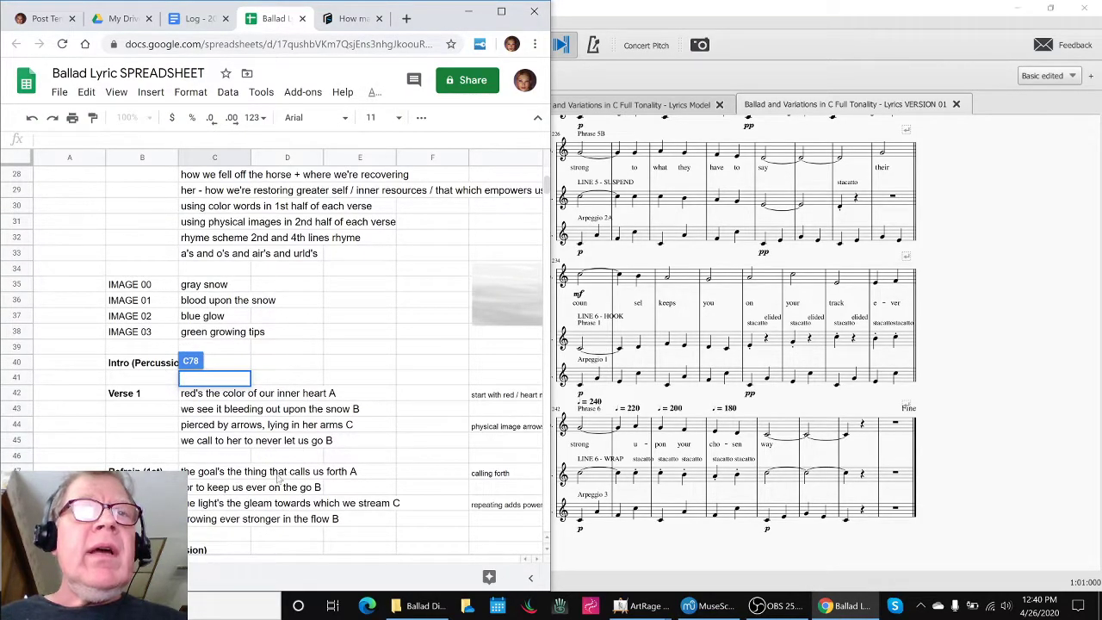
{"action": "left_click", "coordinate": [501, 12]}
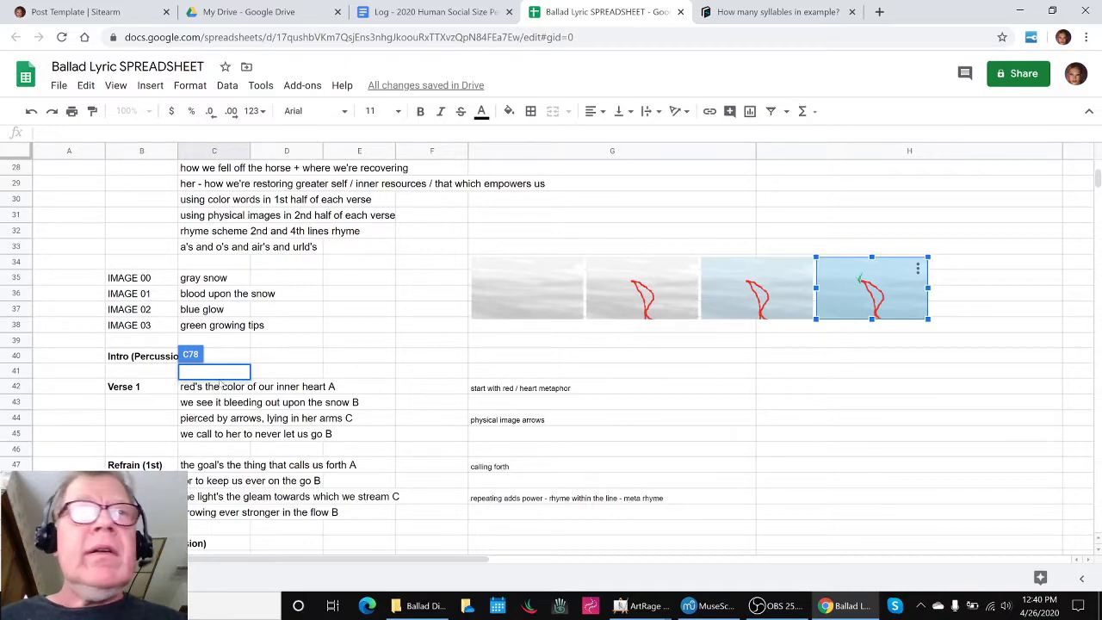
{"action": "left_click", "coordinate": [210, 388]}
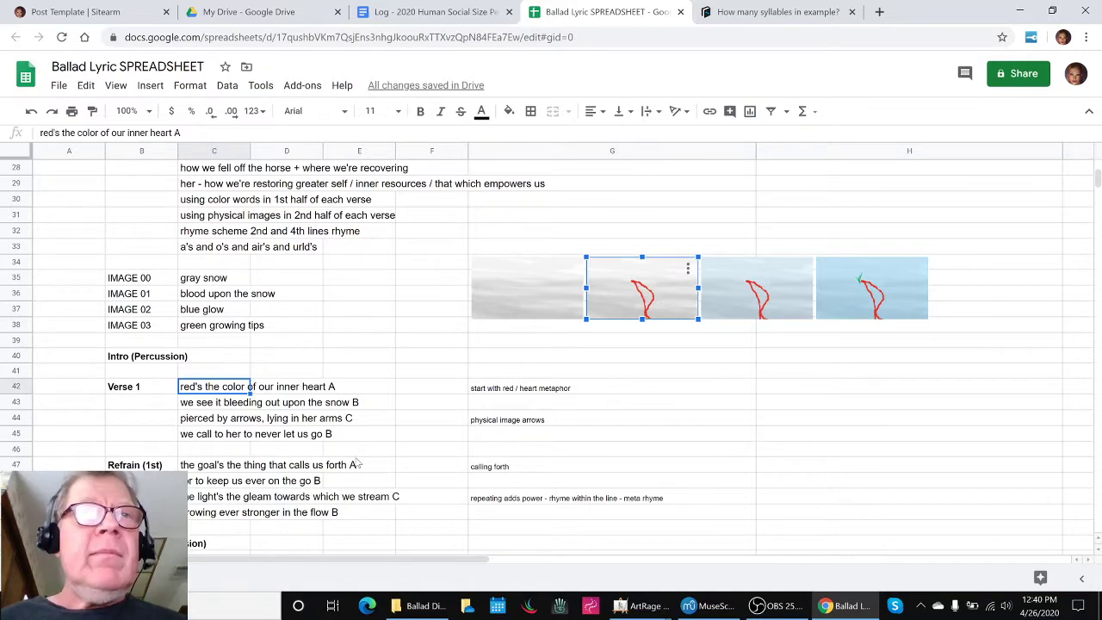
{"action": "scroll", "coordinate": [357, 463], "scroll_direction": "down", "scroll_amount": 2}
{"action": "left_click", "coordinate": [187, 373]}
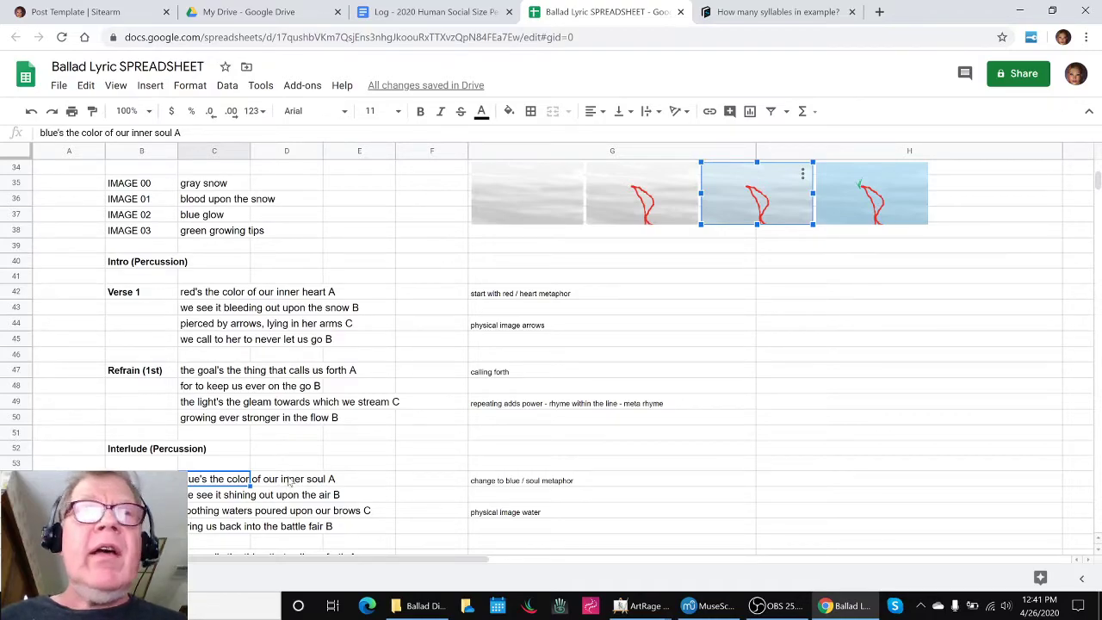
{"action": "scroll", "coordinate": [290, 483], "scroll_direction": "down", "scroll_amount": 4}
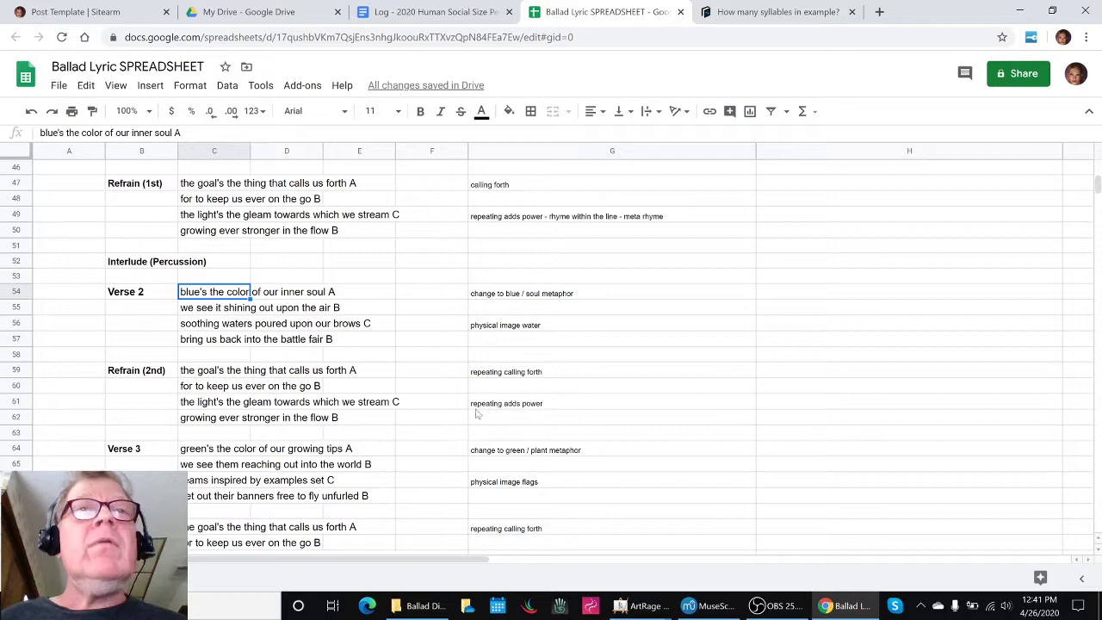
{"action": "left_click", "coordinate": [275, 402]}
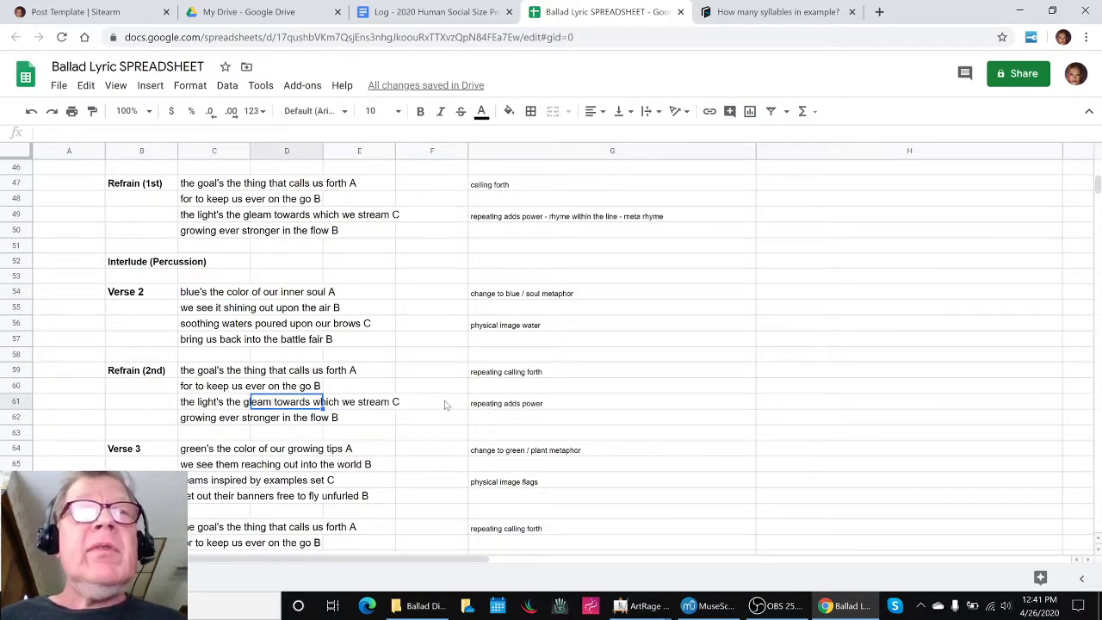
Step: Check the closing refrain line in C76, then return to the MuseScore score
{"action": "scroll", "coordinate": [666, 401], "scroll_direction": "up", "scroll_amount": 4}
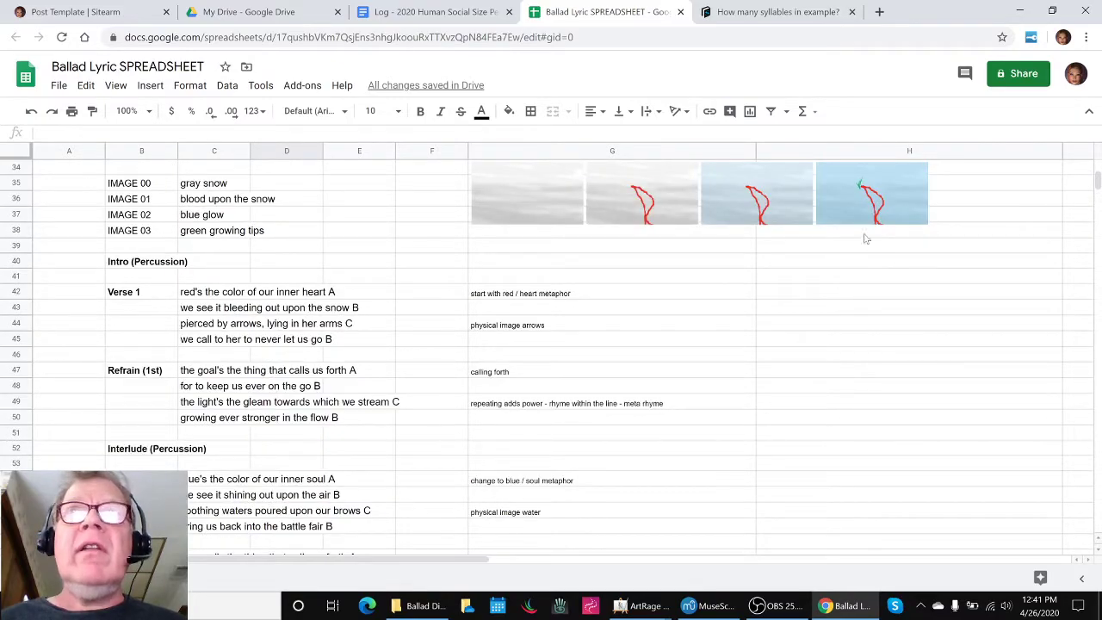
{"action": "scroll", "coordinate": [867, 239], "scroll_direction": "down", "scroll_amount": 6}
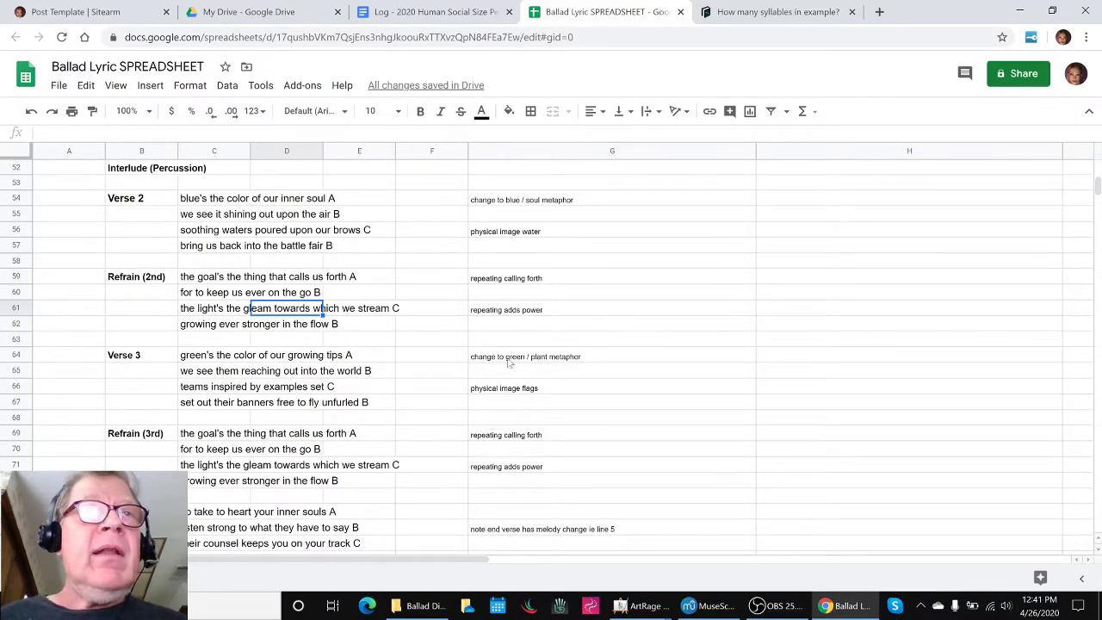
{"action": "scroll", "coordinate": [509, 363], "scroll_direction": "up", "scroll_amount": 6}
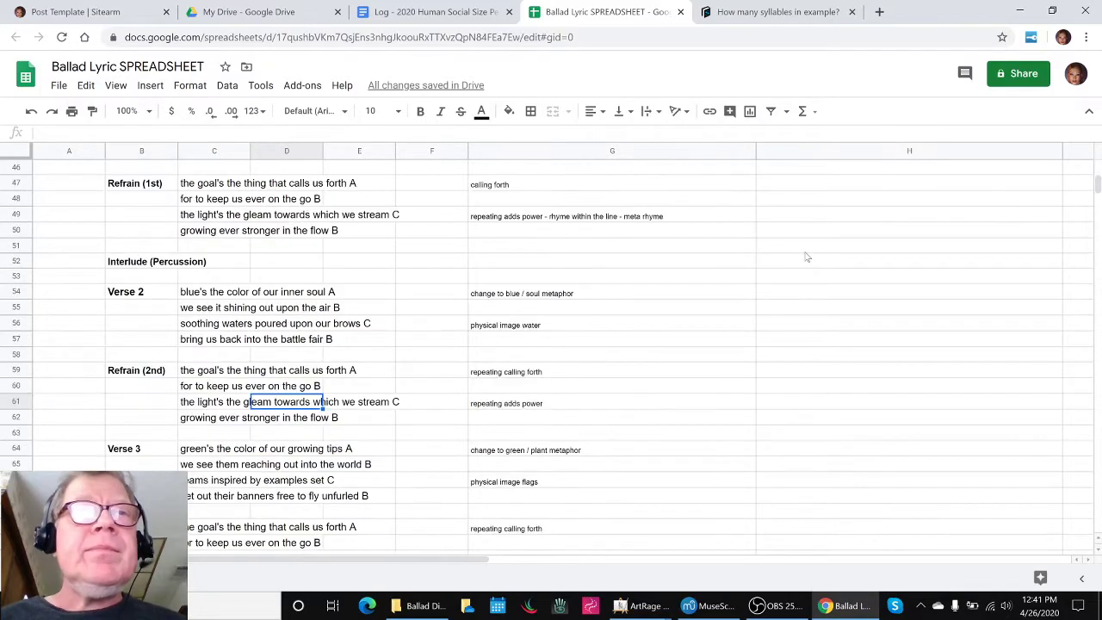
{"action": "scroll", "coordinate": [807, 256], "scroll_direction": "down", "scroll_amount": 2}
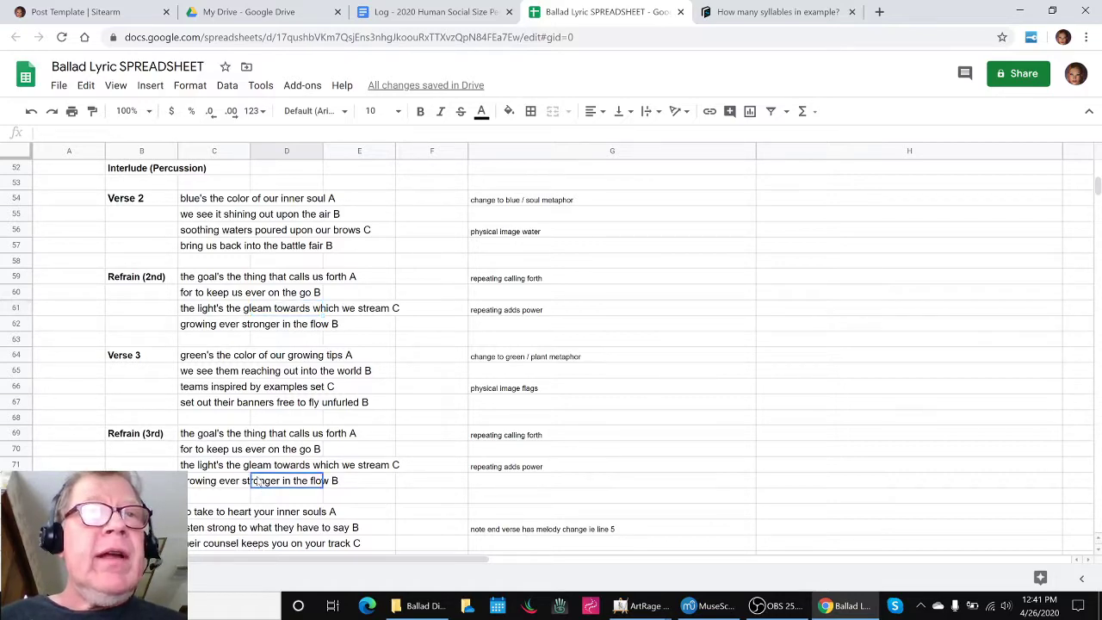
{"action": "scroll", "coordinate": [258, 483], "scroll_direction": "down", "scroll_amount": 2}
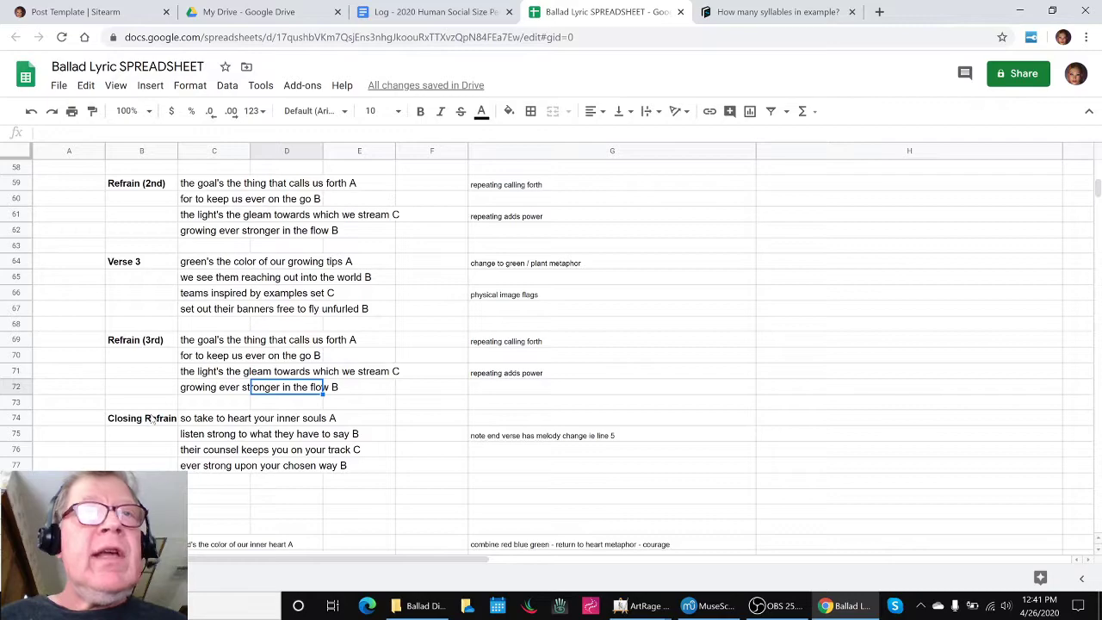
{"action": "left_click", "coordinate": [191, 451]}
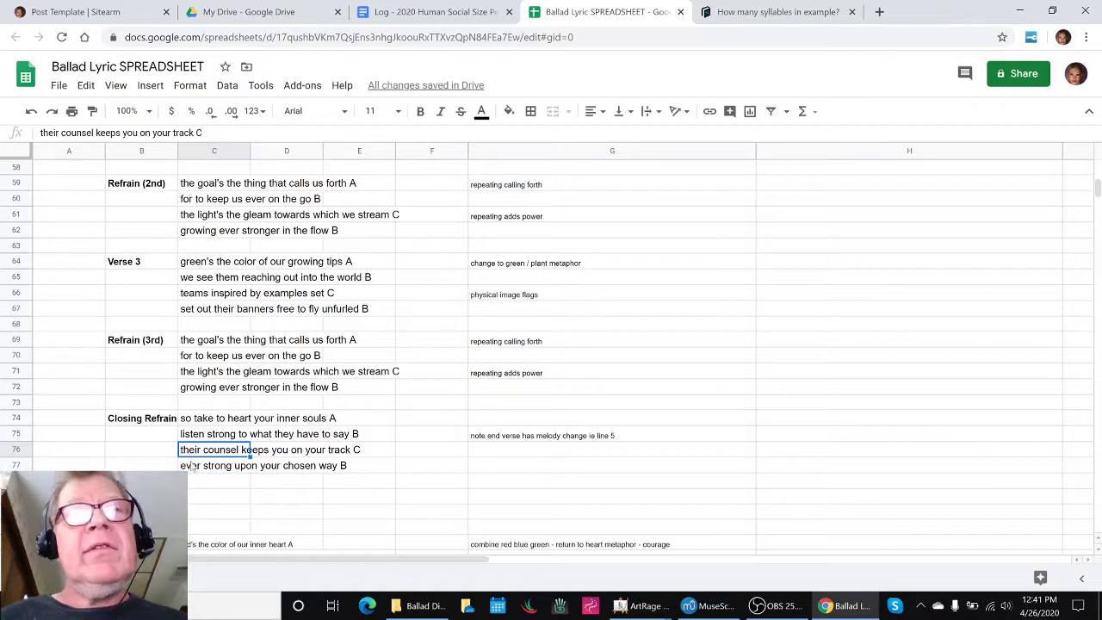
{"action": "scroll", "coordinate": [608, 428], "scroll_direction": "up", "scroll_amount": 10}
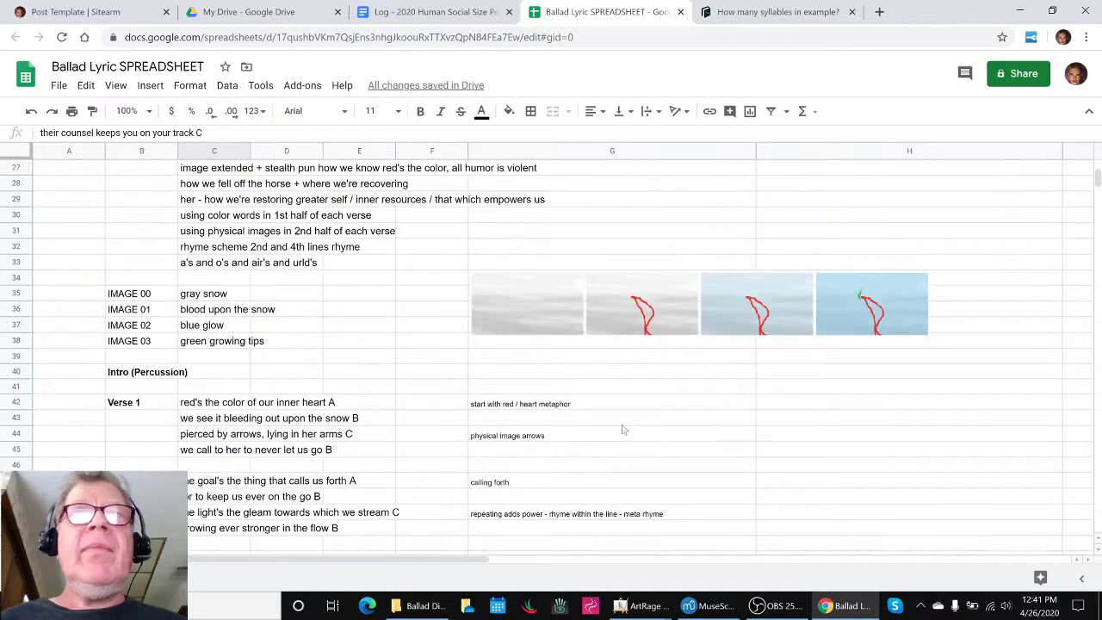
{"action": "scroll", "coordinate": [377, 268], "scroll_direction": "up", "scroll_amount": 6}
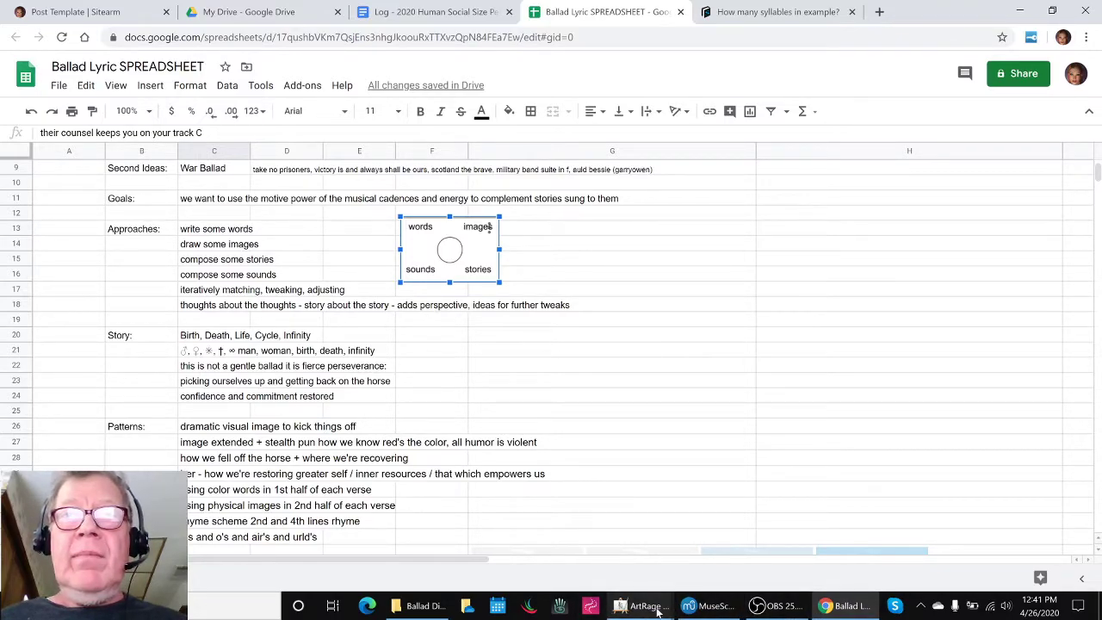
{"action": "left_click", "coordinate": [697, 607]}
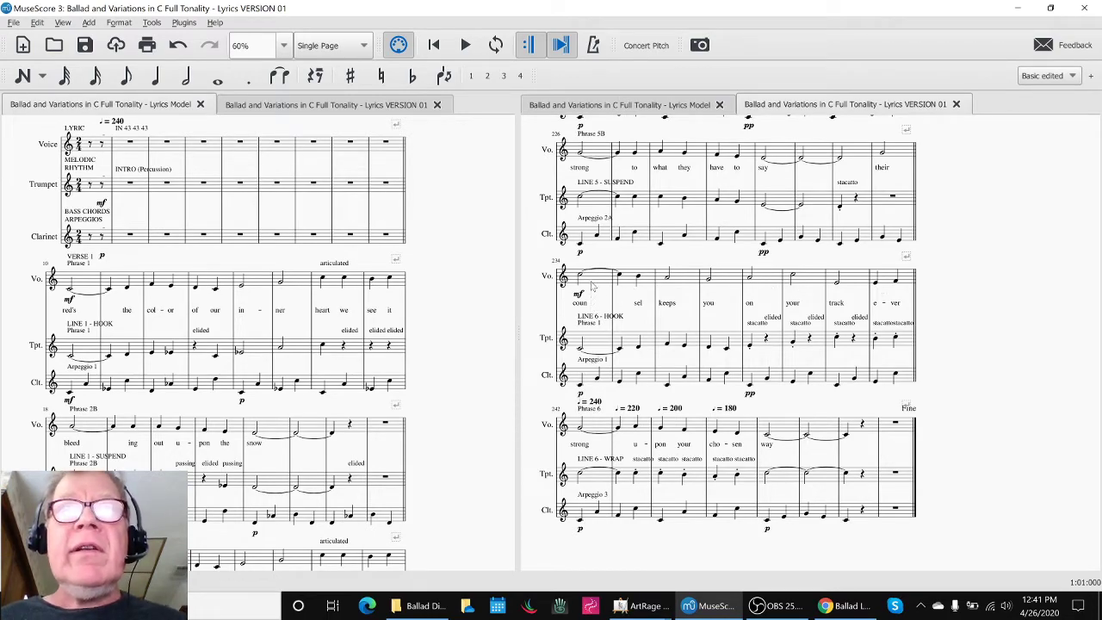
Step: Scroll VERSION 01 back to its title and opening measures, then show the spreadsheet again
{"action": "scroll", "coordinate": [974, 324], "scroll_direction": "up", "scroll_amount": 10}
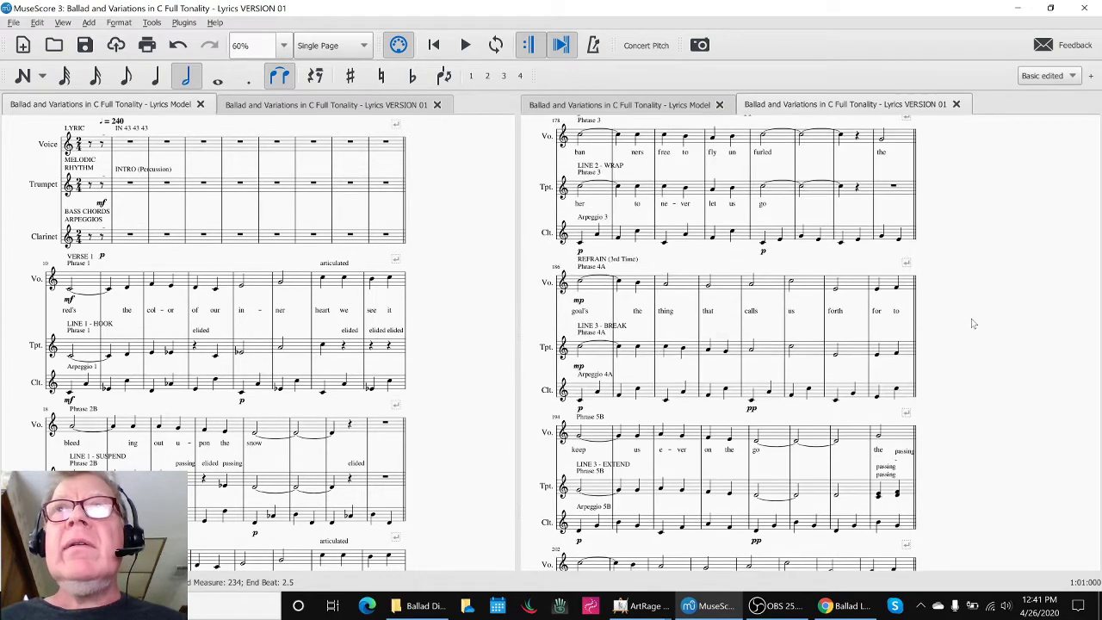
{"action": "scroll", "coordinate": [973, 324], "scroll_direction": "up", "scroll_amount": 20}
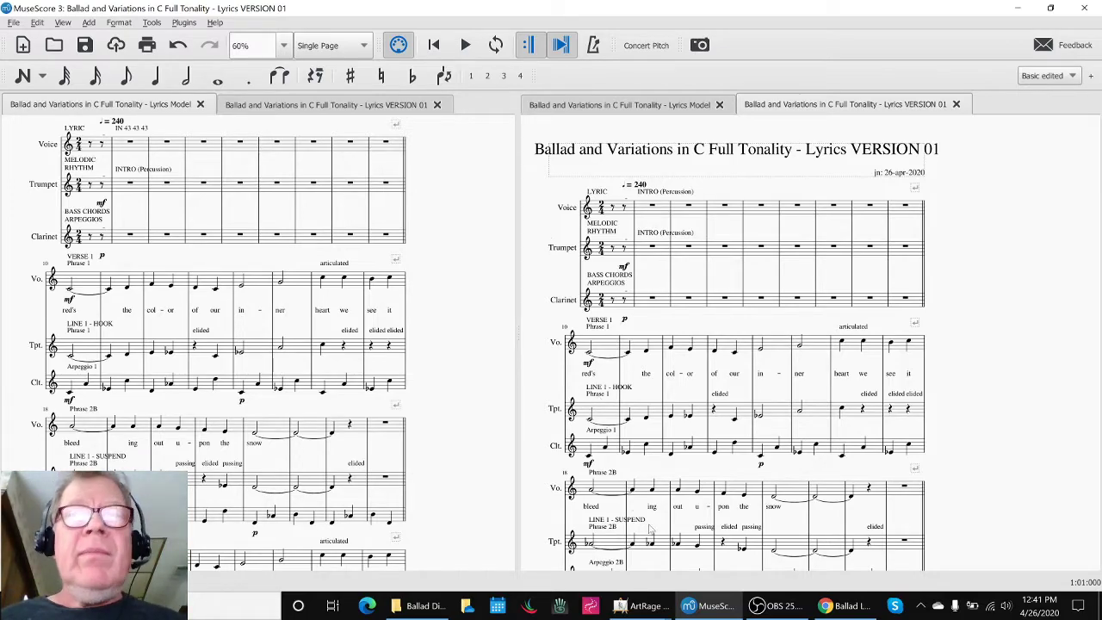
{"action": "left_click", "coordinate": [859, 616]}
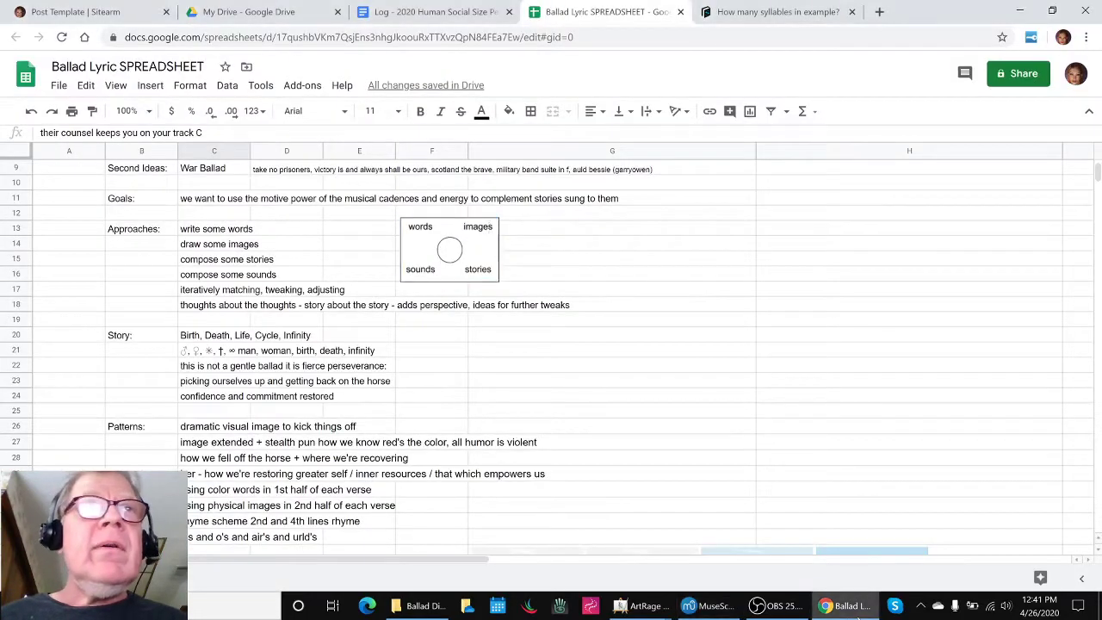
Step: Tile the spreadsheet left and MuseScore right showing only VERSION 01, then start playback
{"action": "left_click", "coordinate": [1052, 11]}
{"action": "left_click_drag", "start_coordinate": [780, 15], "coordinate": [1099, 13]}
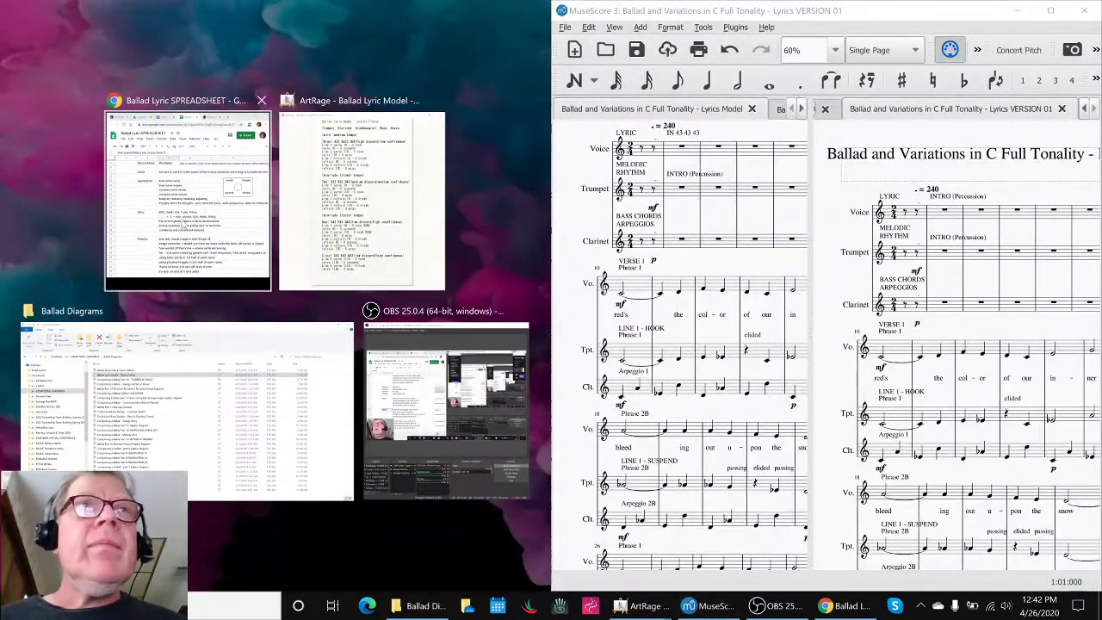
{"action": "left_click", "coordinate": [185, 230]}
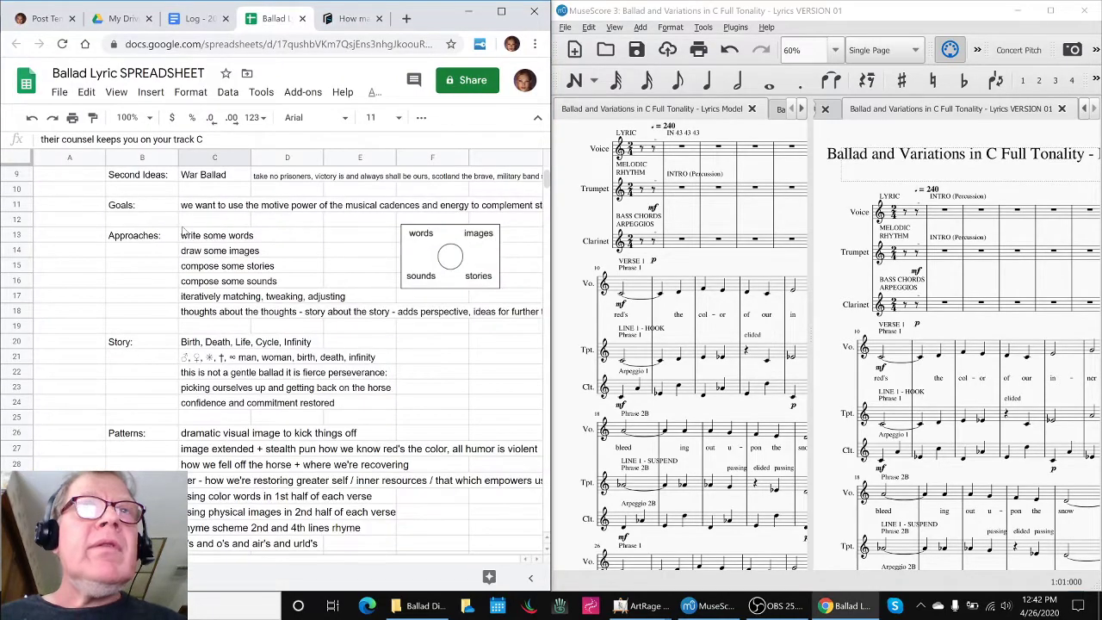
{"action": "scroll", "coordinate": [184, 304], "scroll_direction": "down", "scroll_amount": 6}
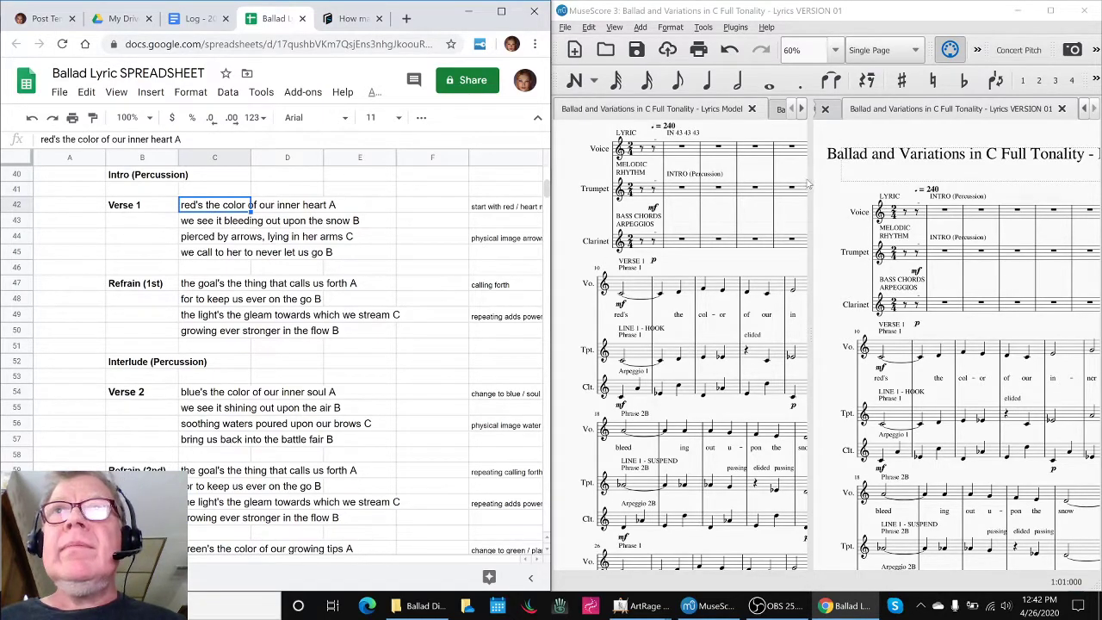
{"action": "left_click_drag", "start_coordinate": [810, 180], "coordinate": [482, 193]}
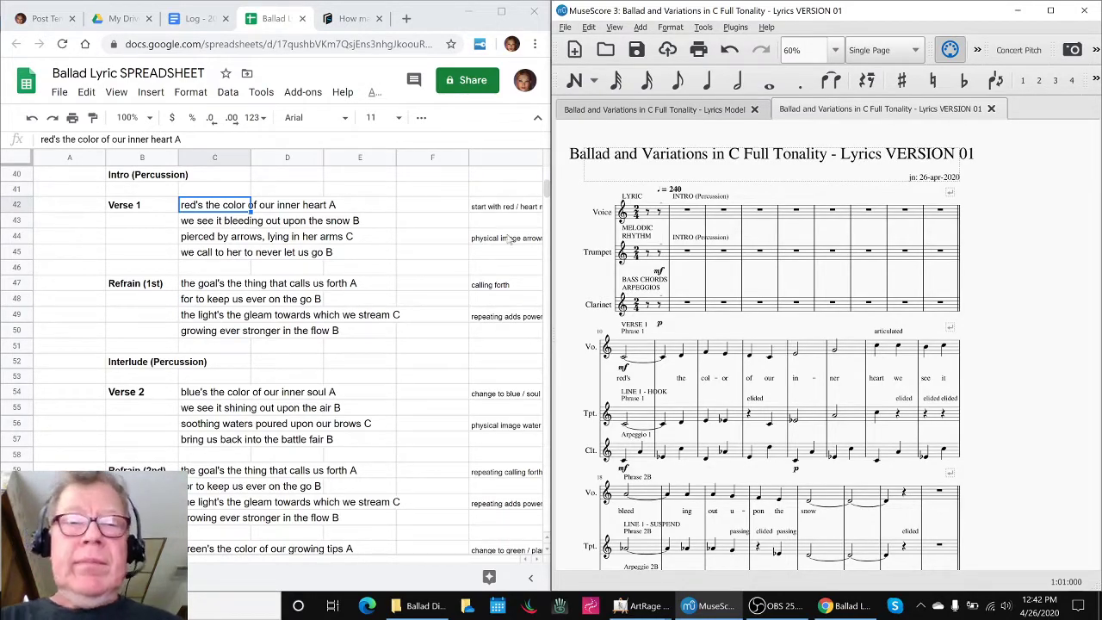
{"action": "key", "text": "space"}
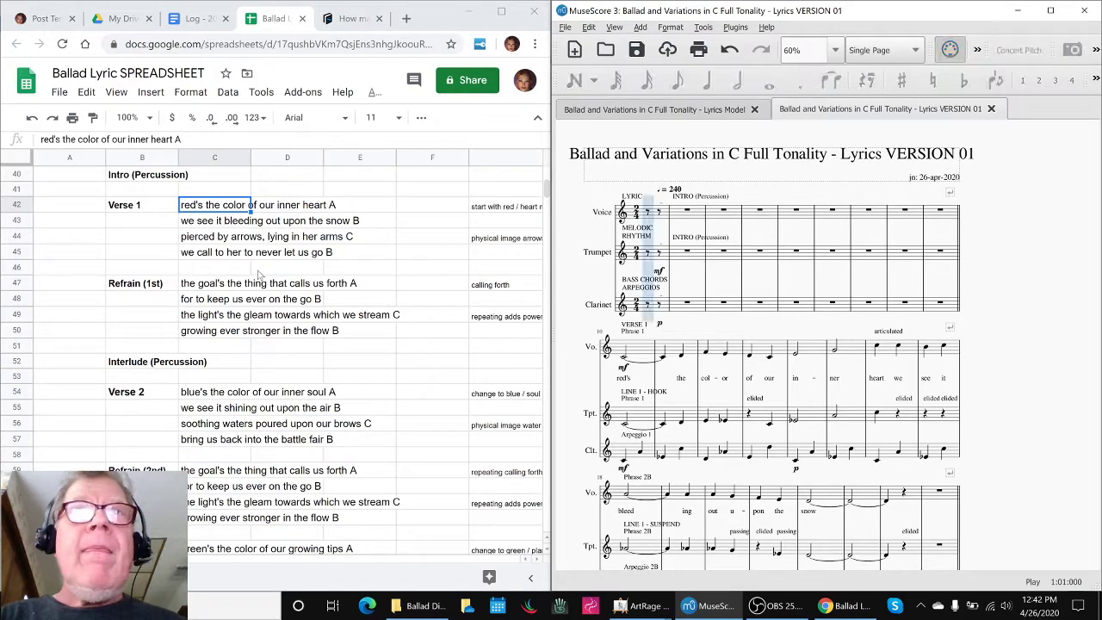
Step: Follow the four Verse 1 lyric lines from C42 as the score plays
{"action": "double_click", "coordinate": [195, 205]}
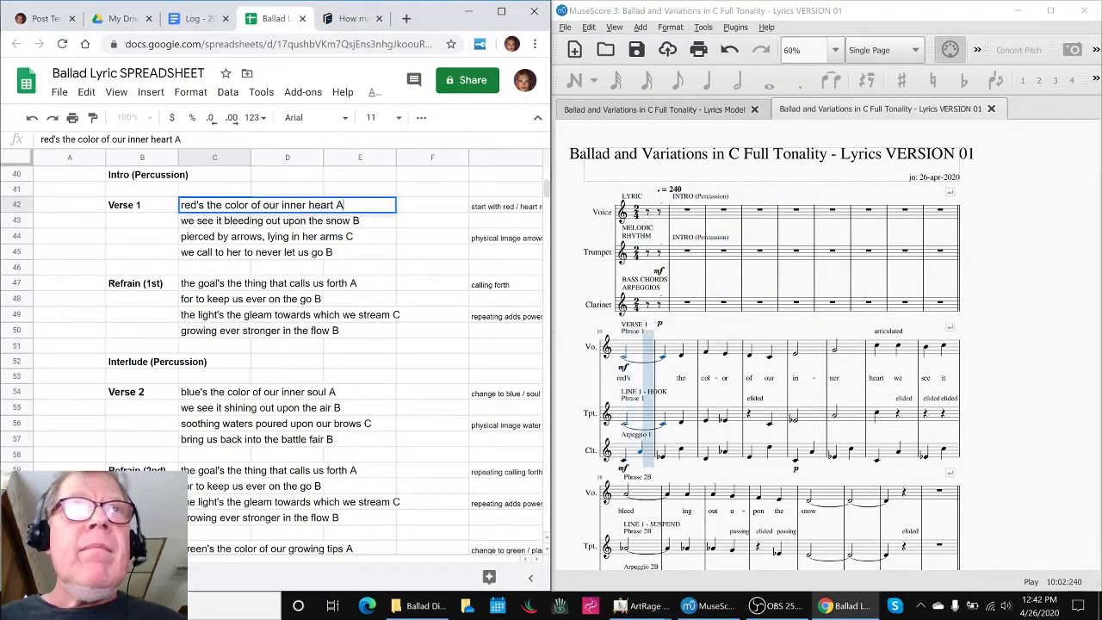
{"action": "left_click", "coordinate": [188, 221]}
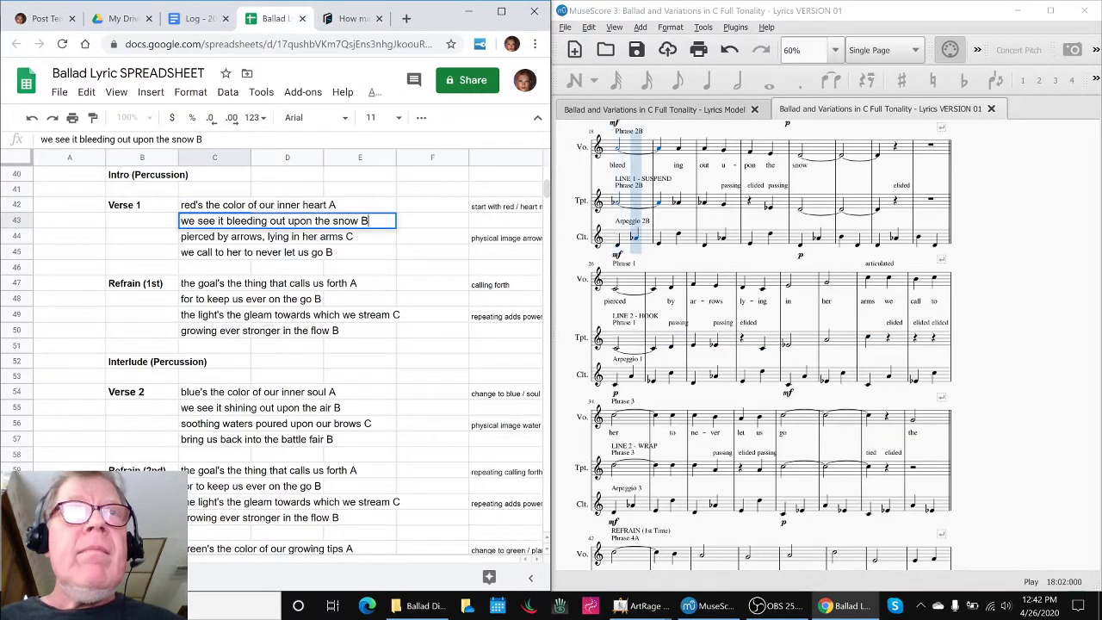
{"action": "left_click", "coordinate": [199, 241]}
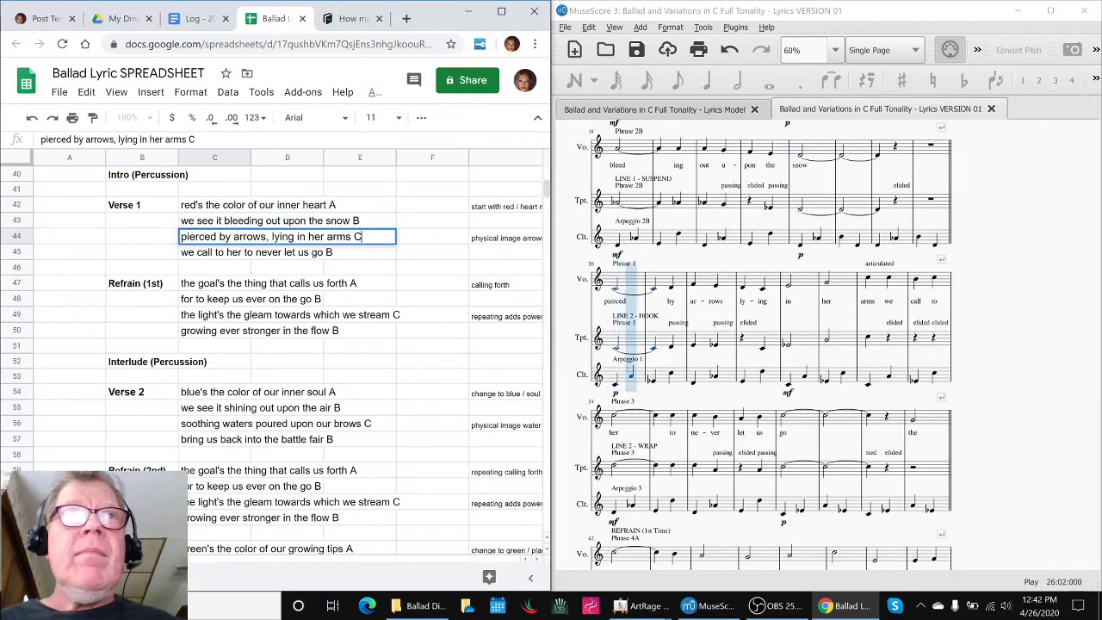
{"action": "double_click", "coordinate": [186, 255]}
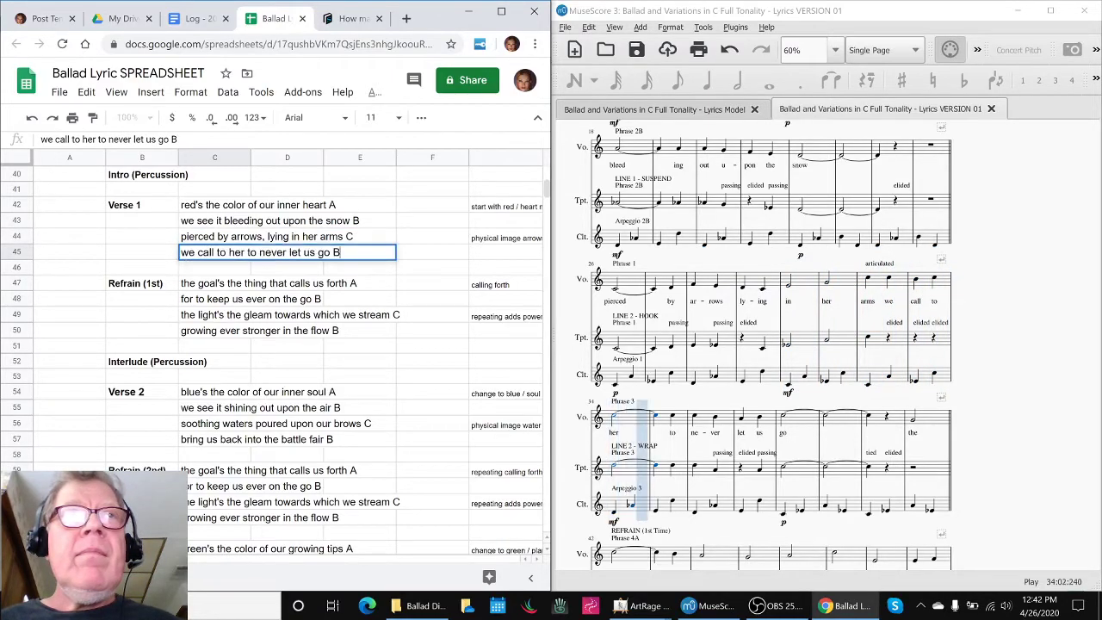
Step: Step through the four Refrain (1st) lines in rows 47–50, ending at the Interlude (Percussion) heading
{"action": "double_click", "coordinate": [193, 287]}
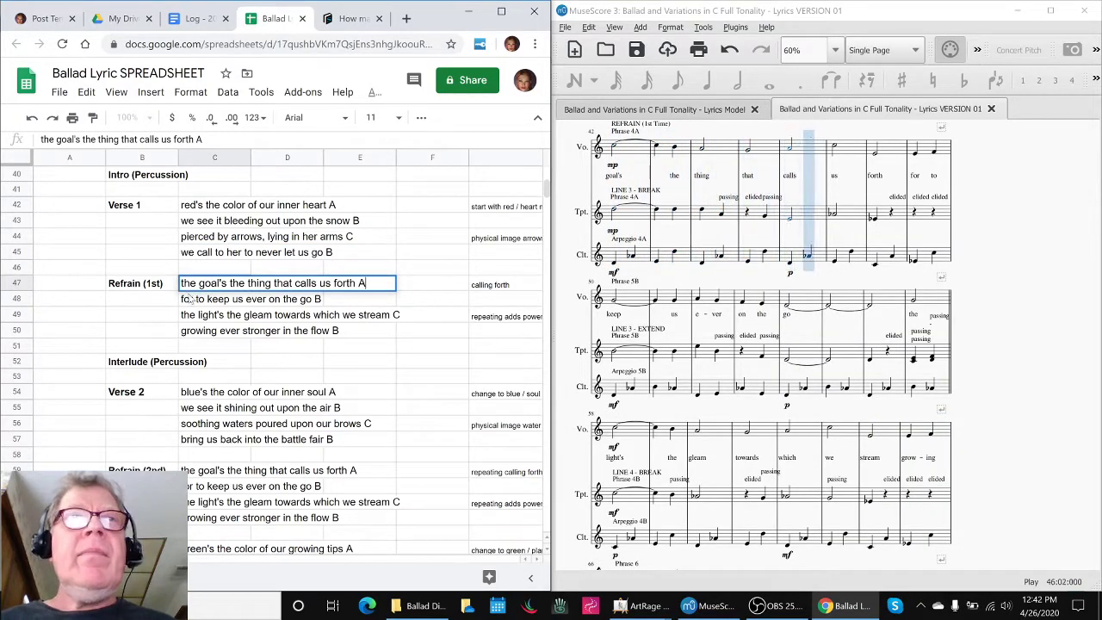
{"action": "key", "text": "Return"}
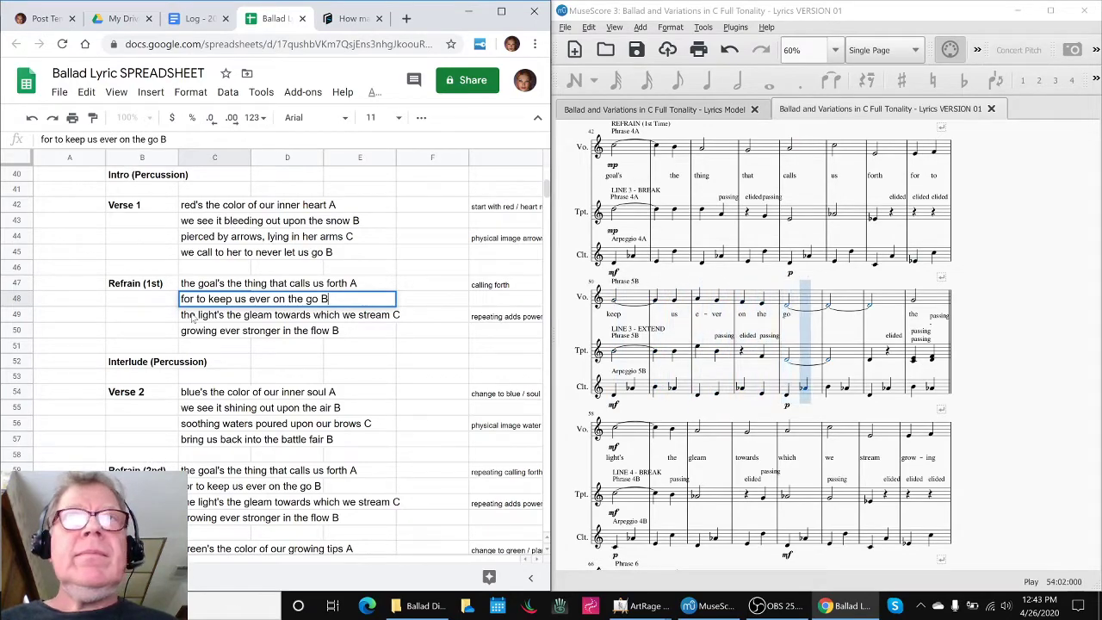
{"action": "key", "text": "Return"}
{"action": "key", "text": "Return"}
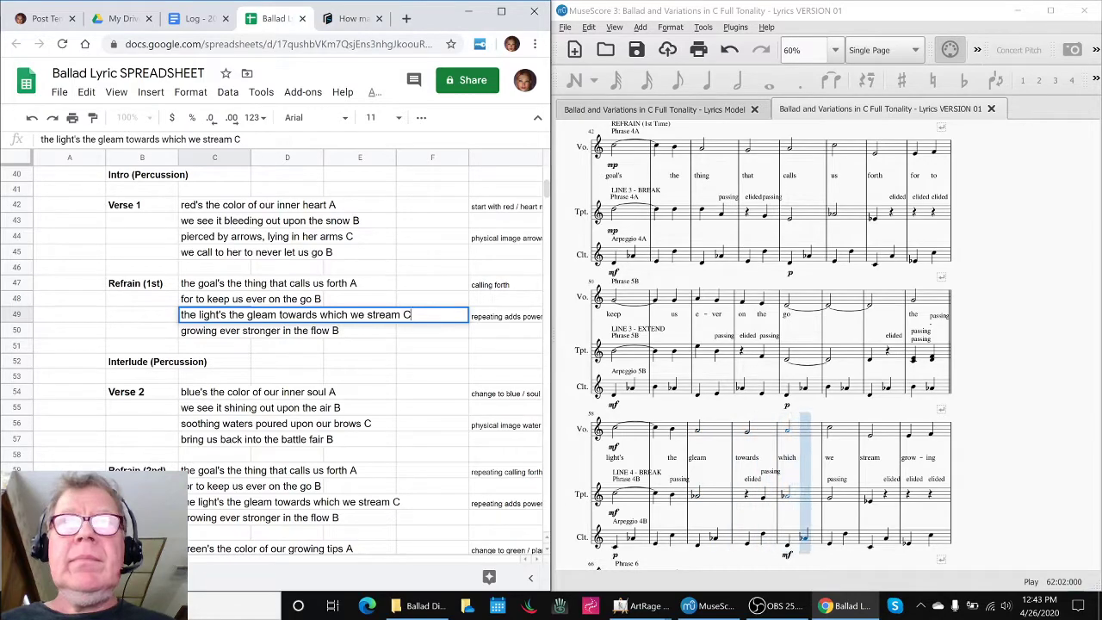
{"action": "key", "text": "Return"}
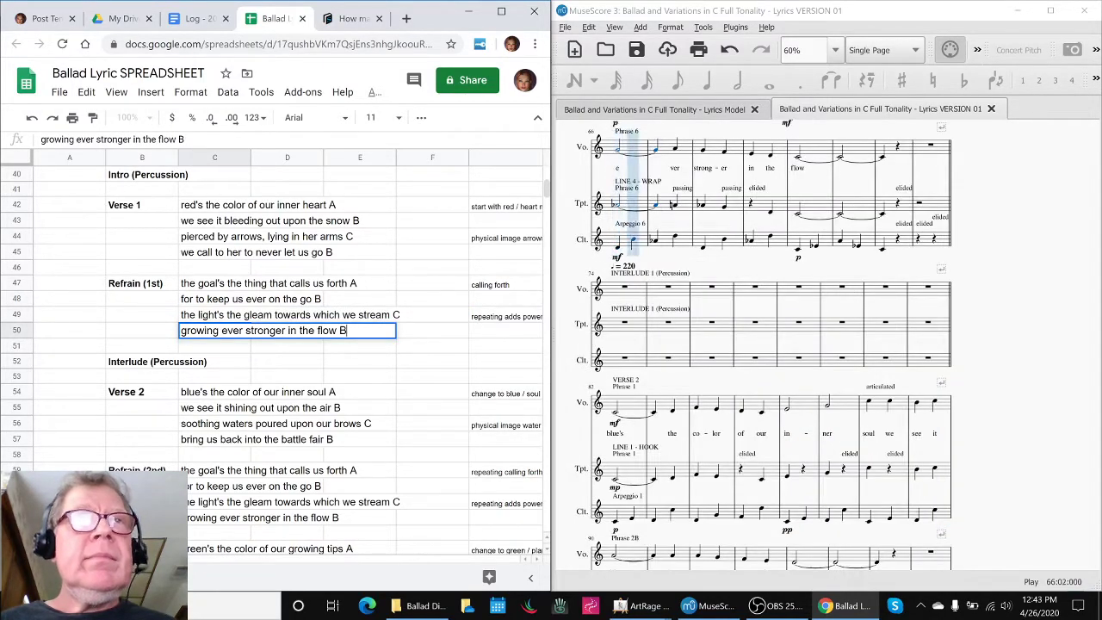
{"action": "left_click", "coordinate": [135, 367]}
Step: Follow the four Verse 2 lyric lines in the spreadsheet as playback continues
{"action": "scroll", "coordinate": [312, 349], "scroll_direction": "down", "scroll_amount": 3}
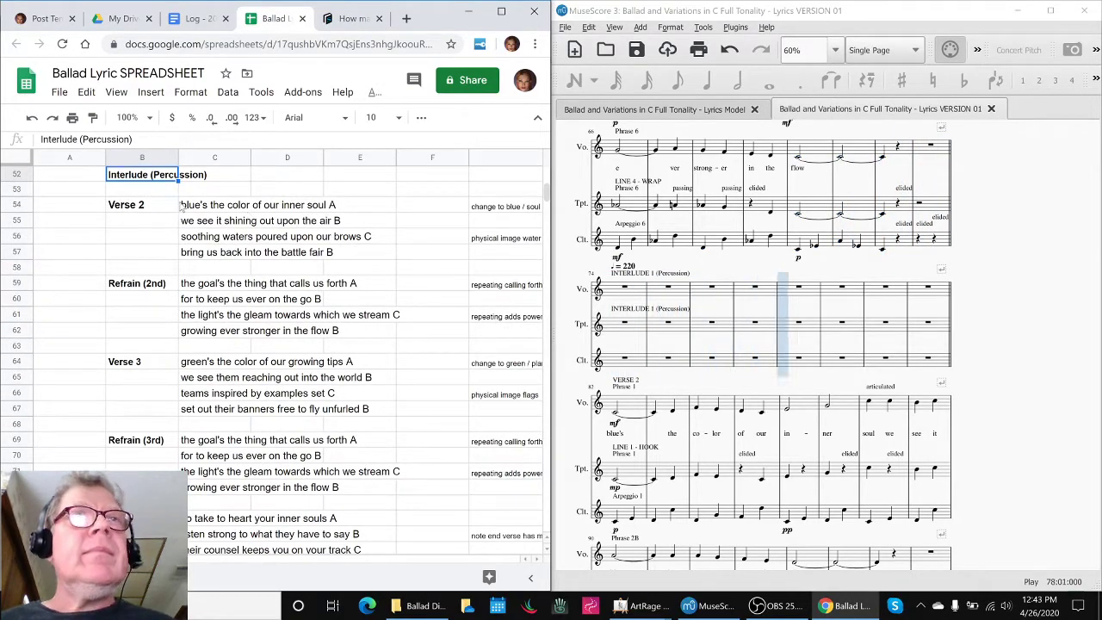
{"action": "double_click", "coordinate": [193, 210]}
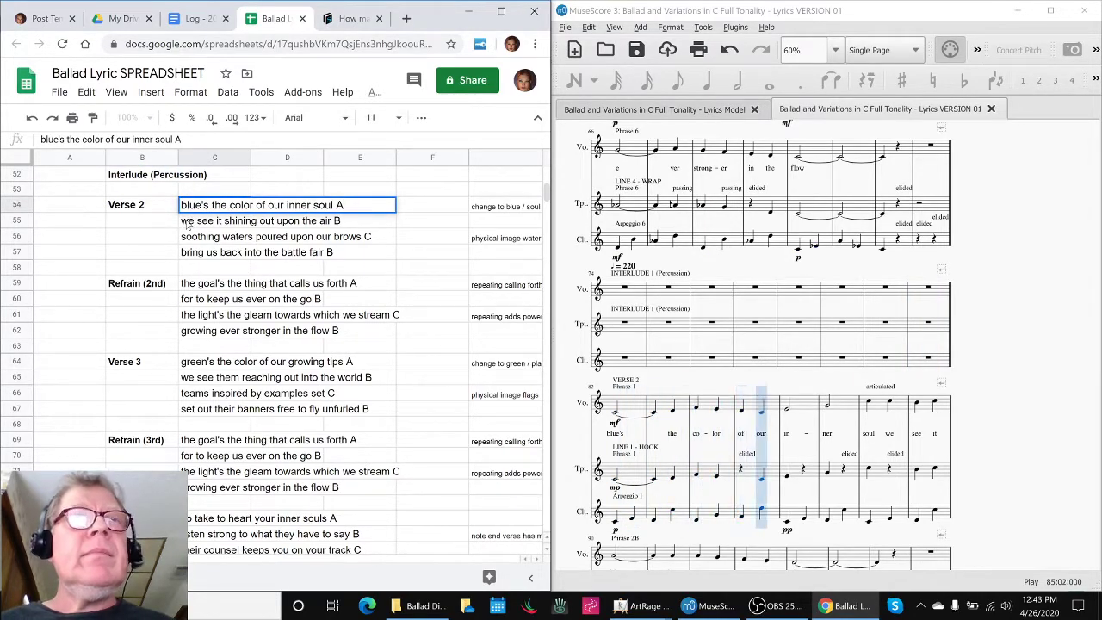
{"action": "left_click", "coordinate": [186, 225]}
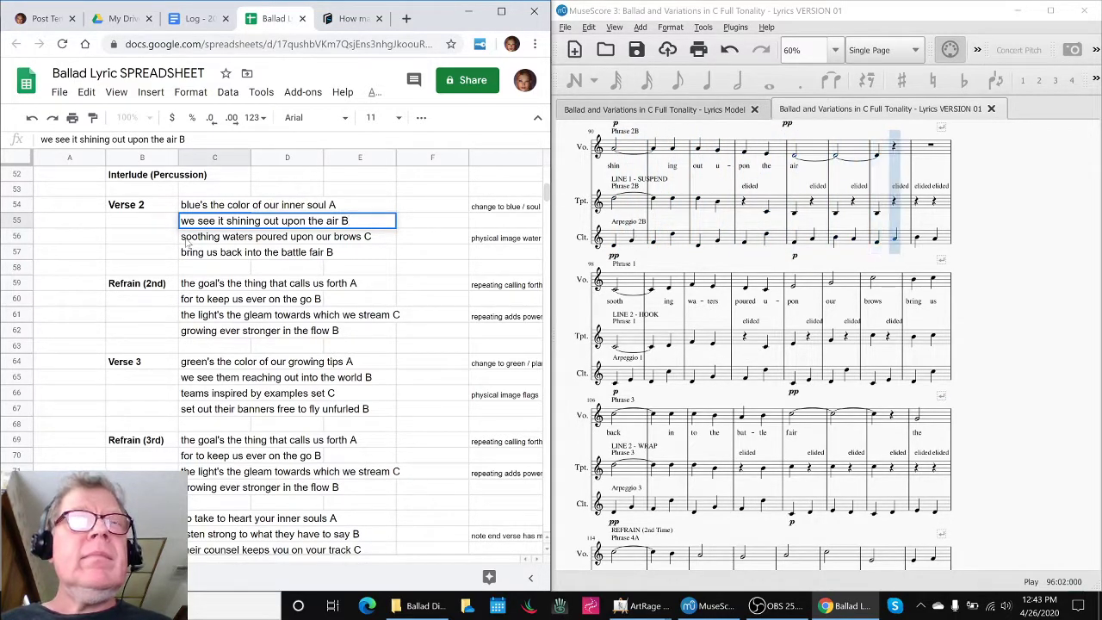
{"action": "double_click", "coordinate": [187, 237]}
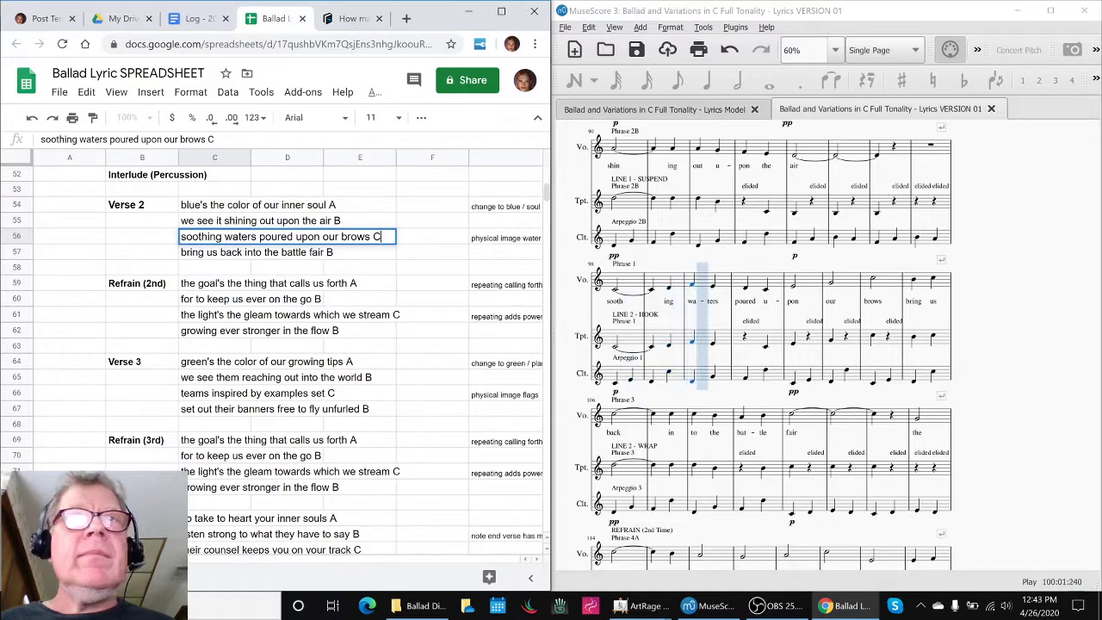
{"action": "double_click", "coordinate": [191, 253]}
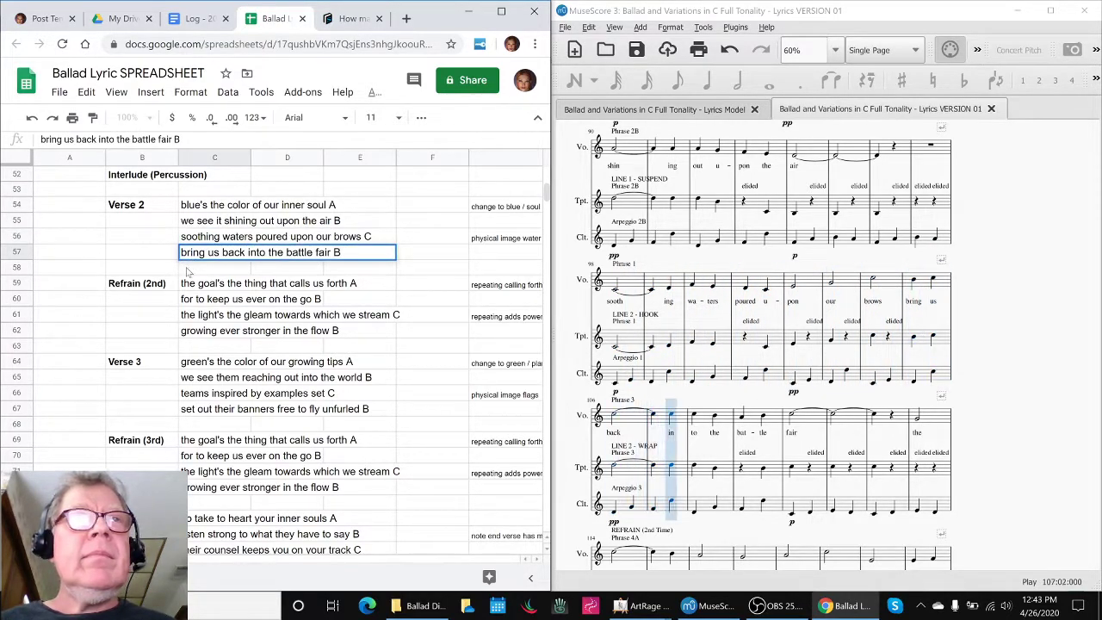
Step: Follow the four second-refrain lines, ending at the Interlude (Percussion) heading
{"action": "double_click", "coordinate": [191, 285]}
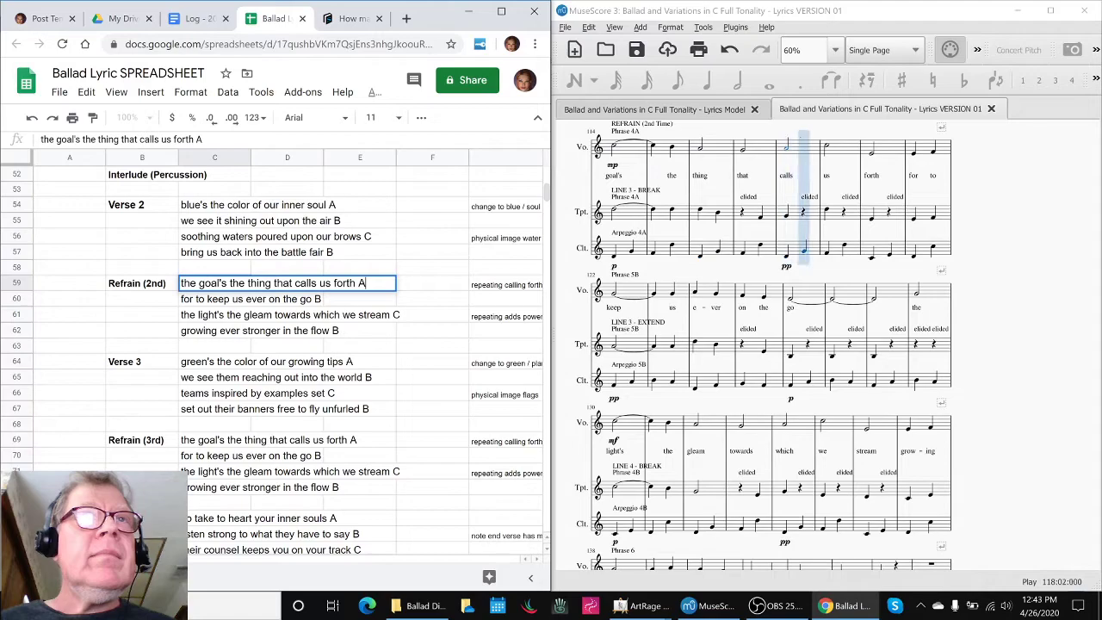
{"action": "double_click", "coordinate": [192, 298]}
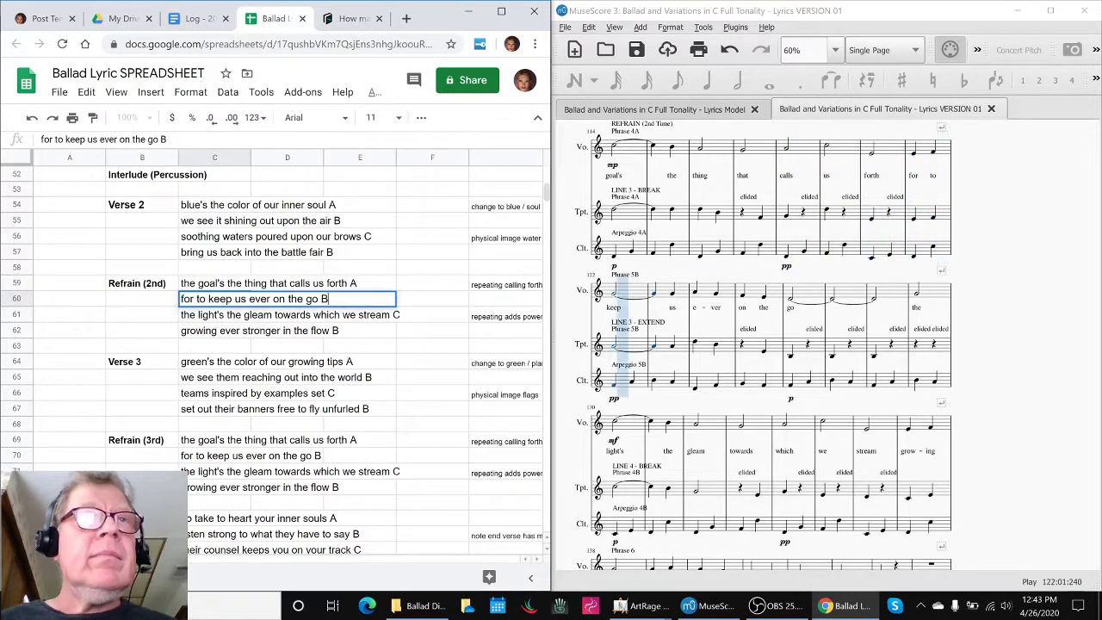
{"action": "double_click", "coordinate": [186, 321]}
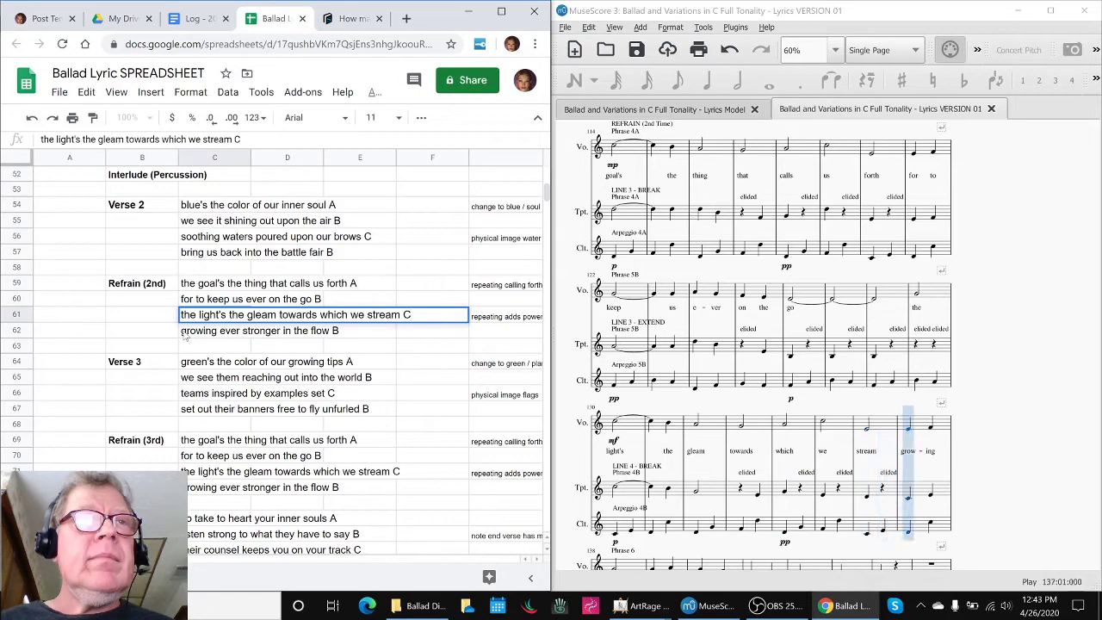
{"action": "double_click", "coordinate": [184, 334]}
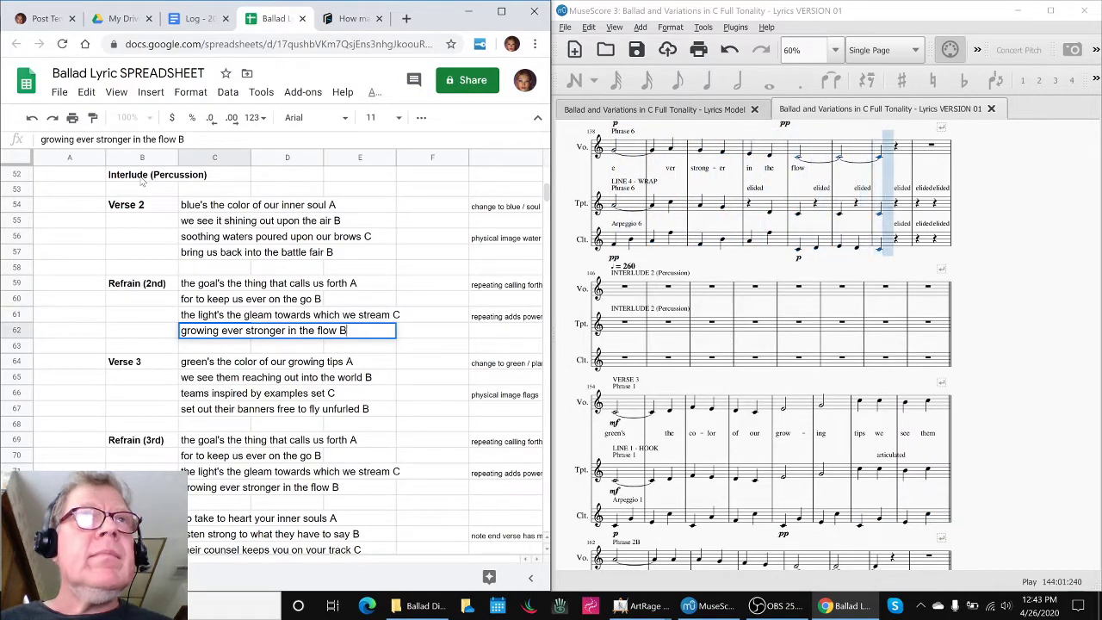
{"action": "left_click", "coordinate": [144, 176]}
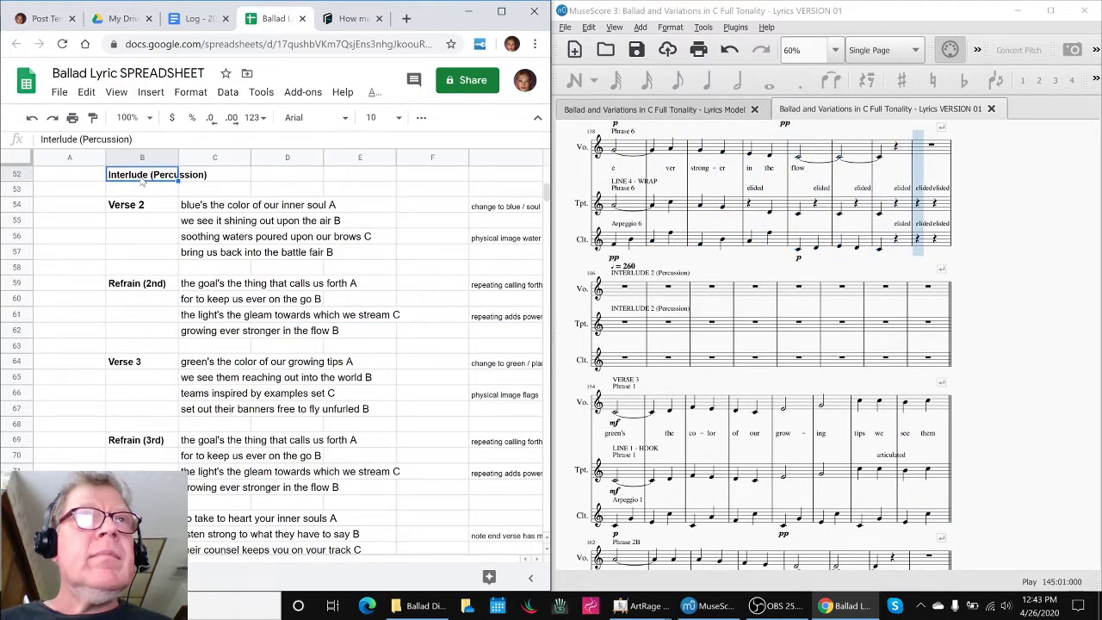
Step: Follow the four Verse 3 lyric lines, starting at C64, as playback continues
{"action": "double_click", "coordinate": [191, 365]}
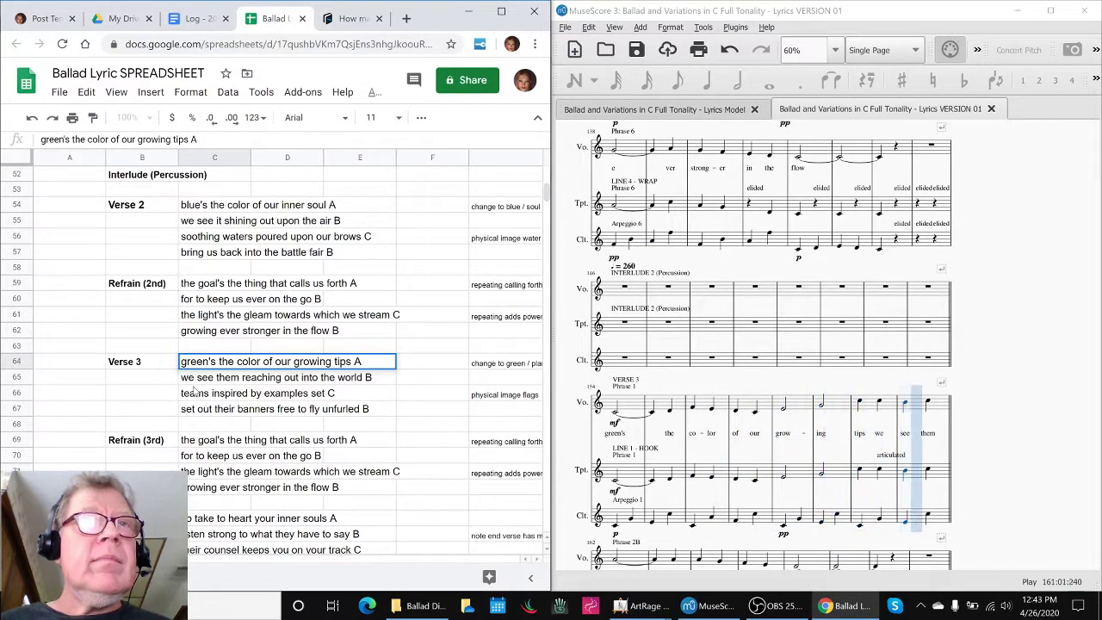
{"action": "key", "text": "Return"}
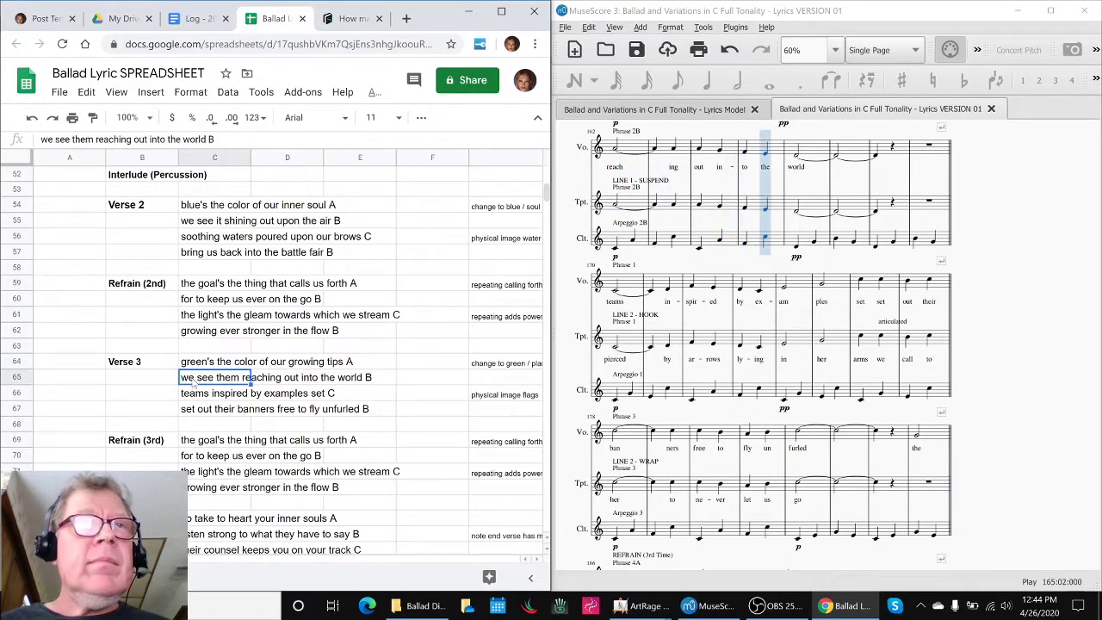
{"action": "key", "text": "Return"}
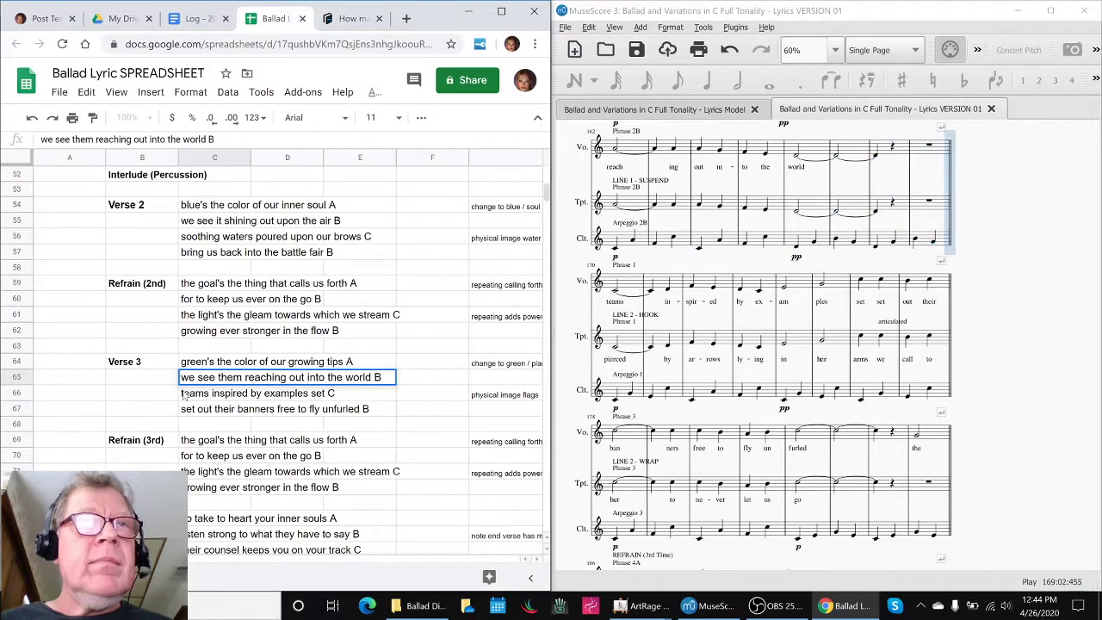
{"action": "key", "text": "Return"}
{"action": "key", "text": "Return"}
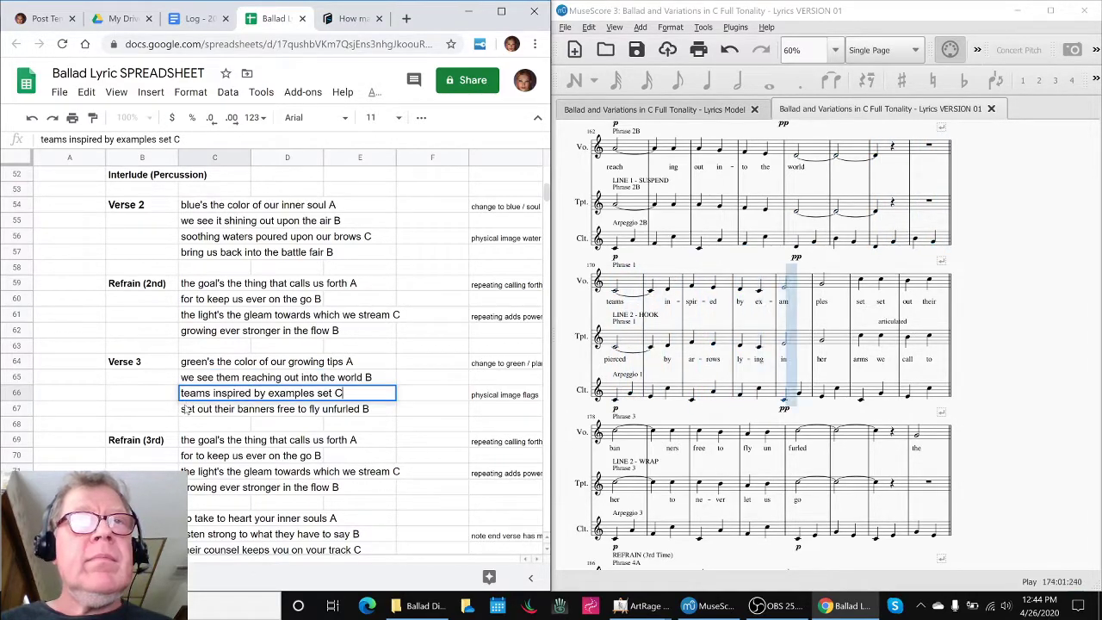
{"action": "key", "text": "Return"}
{"action": "key", "text": "Return"}
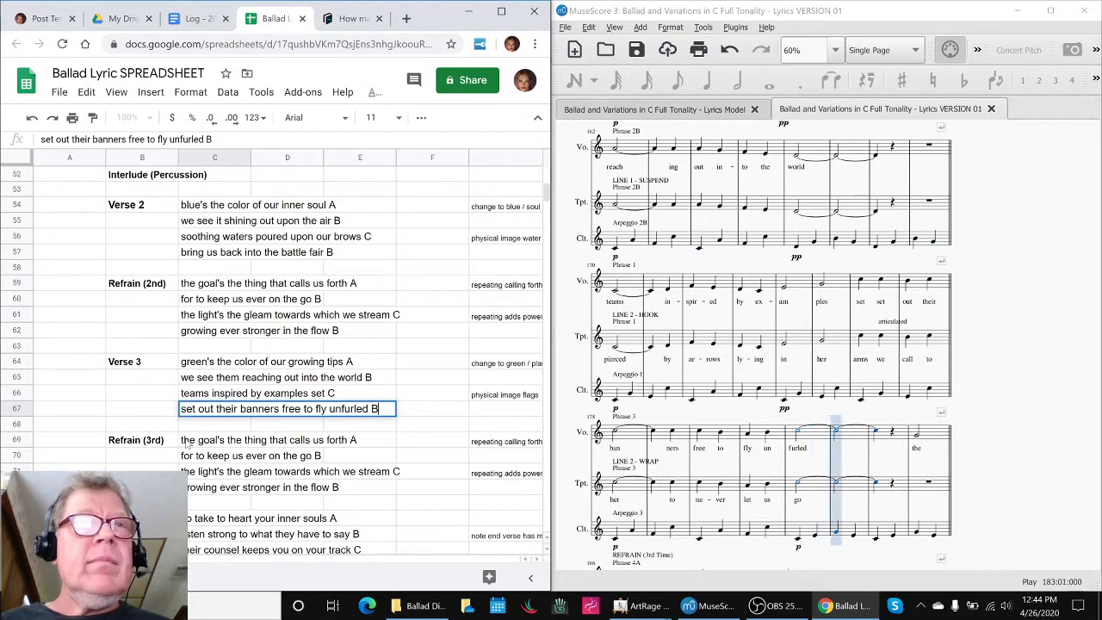
Step: Follow the four third-refrain lines down to its last line
{"action": "double_click", "coordinate": [184, 441]}
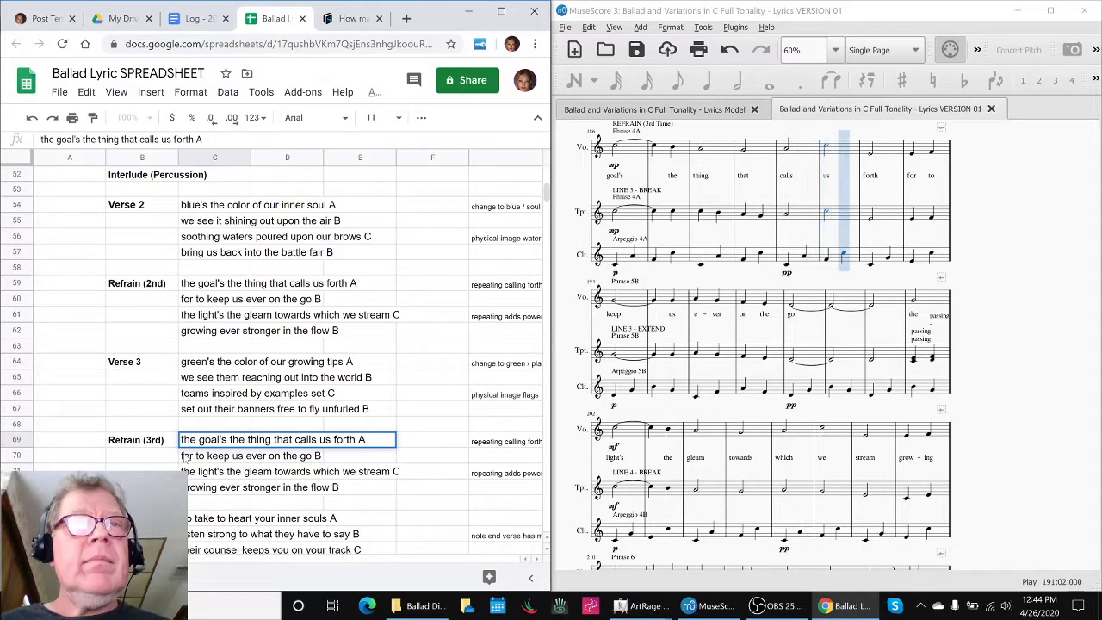
{"action": "left_click", "coordinate": [185, 459]}
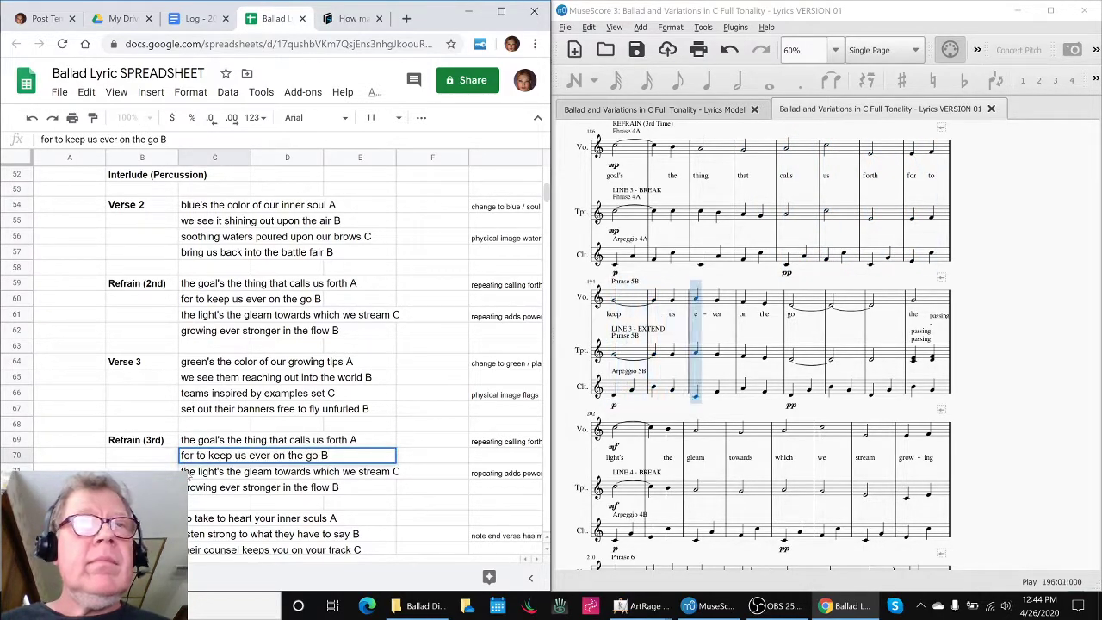
{"action": "double_click", "coordinate": [184, 472]}
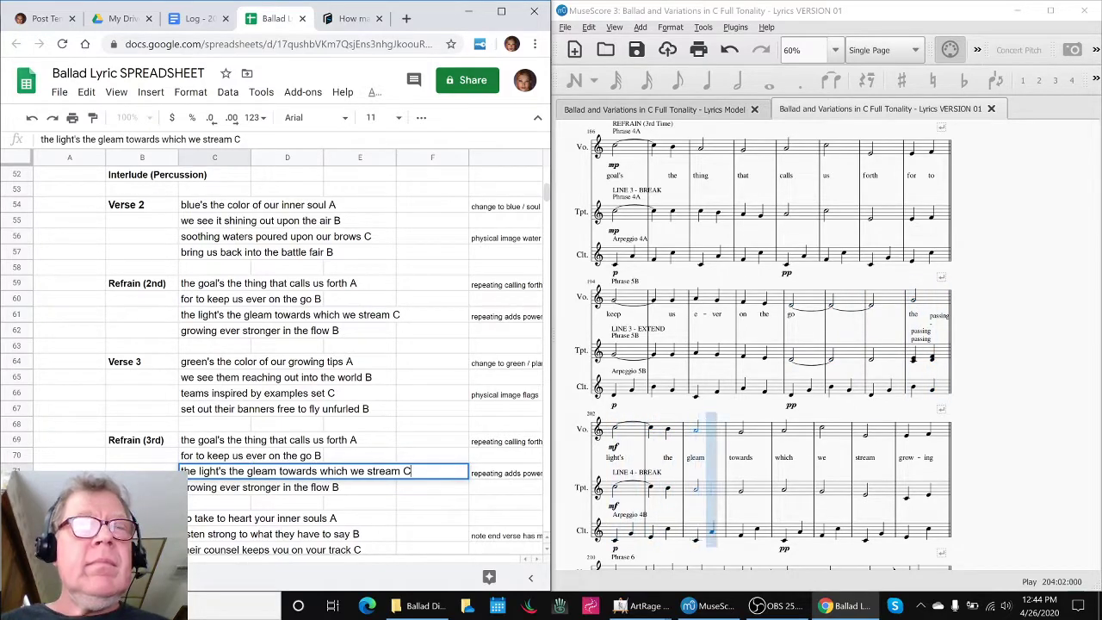
{"action": "left_click", "coordinate": [192, 495]}
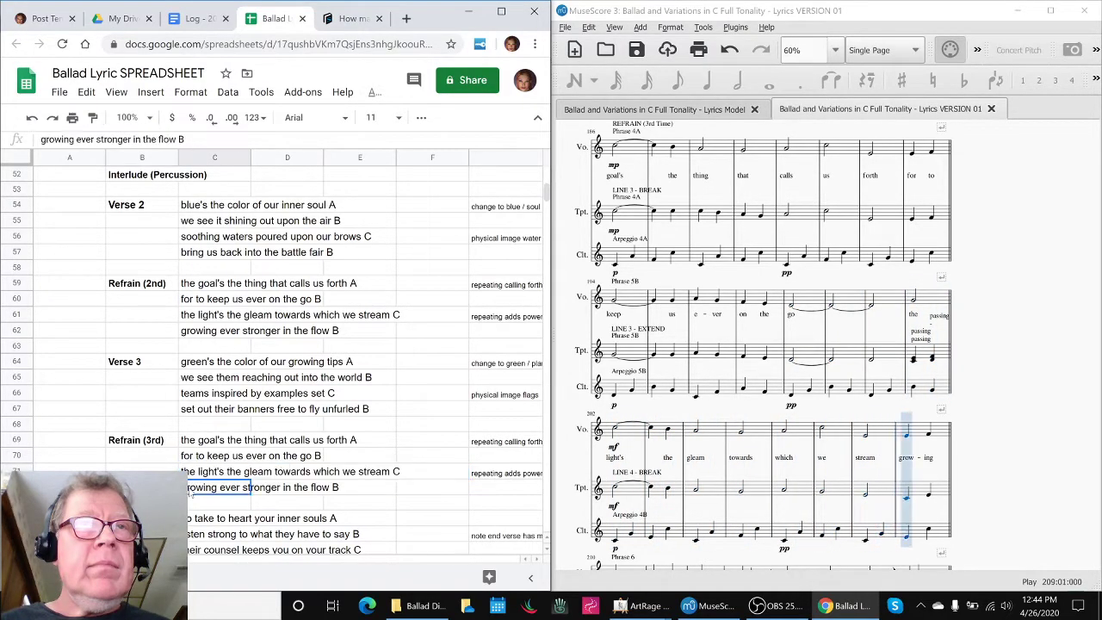
{"action": "scroll", "coordinate": [191, 496], "scroll_direction": "down", "scroll_amount": 2}
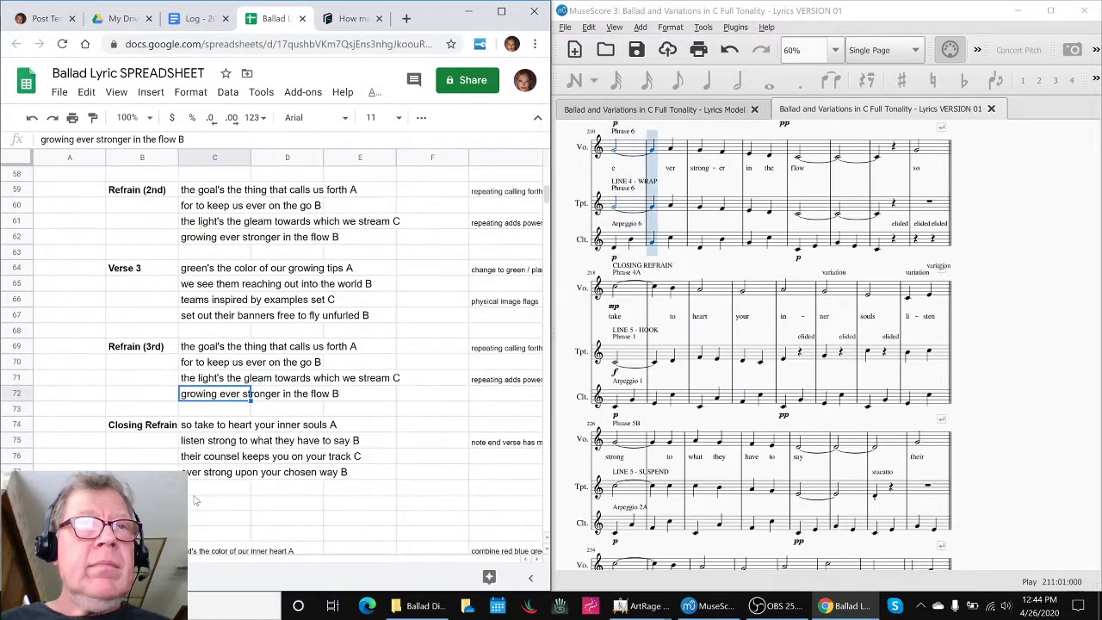
Step: Follow the four Closing Refrain lines, C74 to C77, as playback reaches the Fine
{"action": "double_click", "coordinate": [188, 426]}
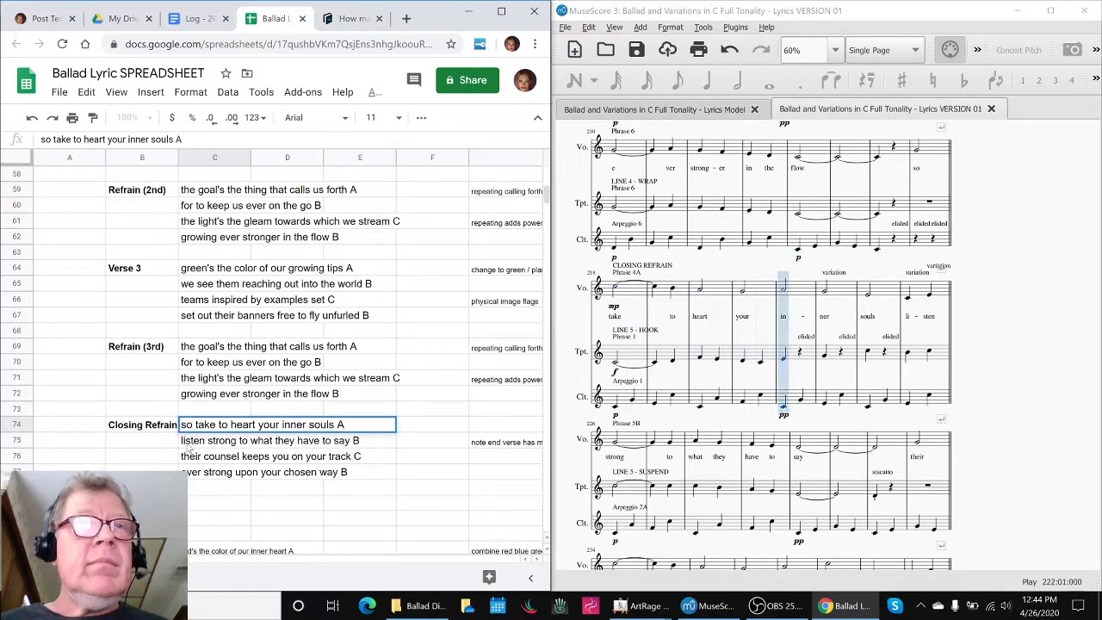
{"action": "double_click", "coordinate": [188, 445]}
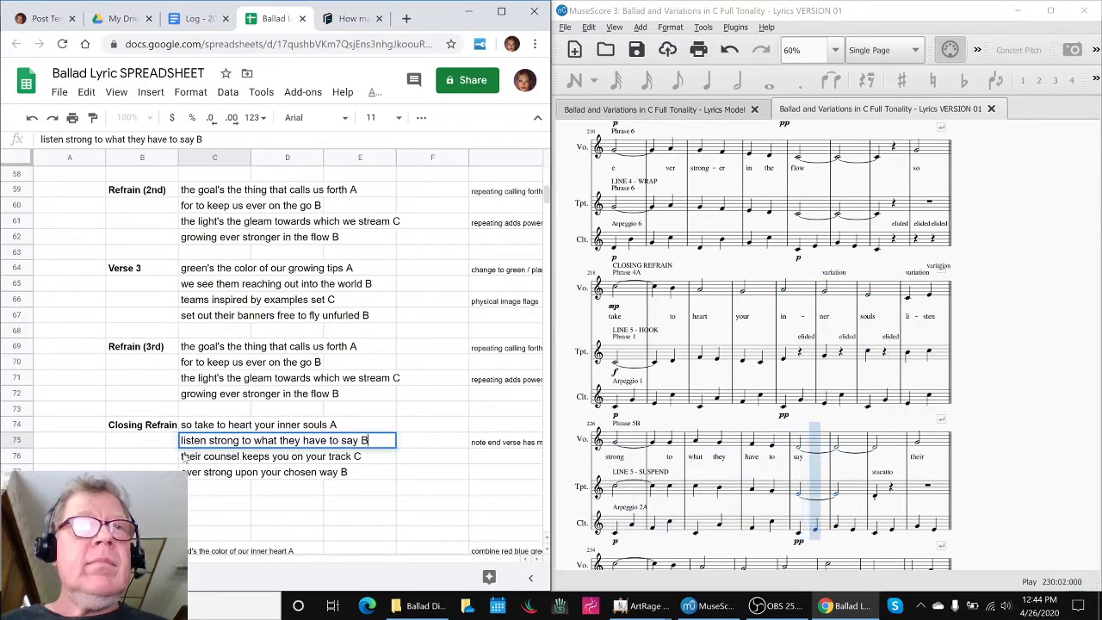
{"action": "double_click", "coordinate": [184, 459]}
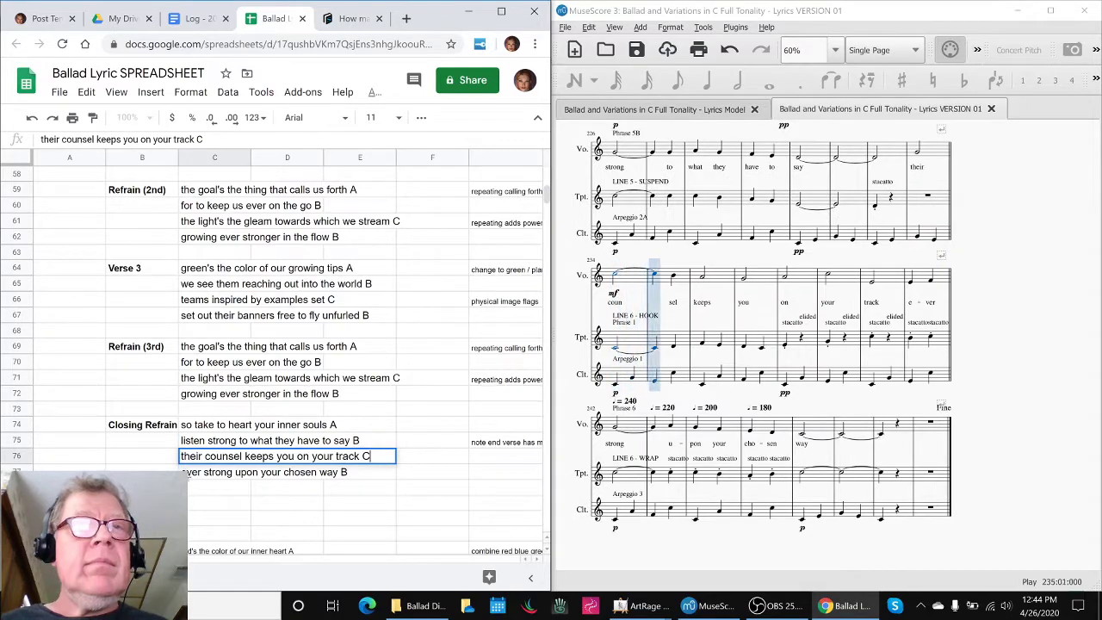
{"action": "double_click", "coordinate": [186, 476]}
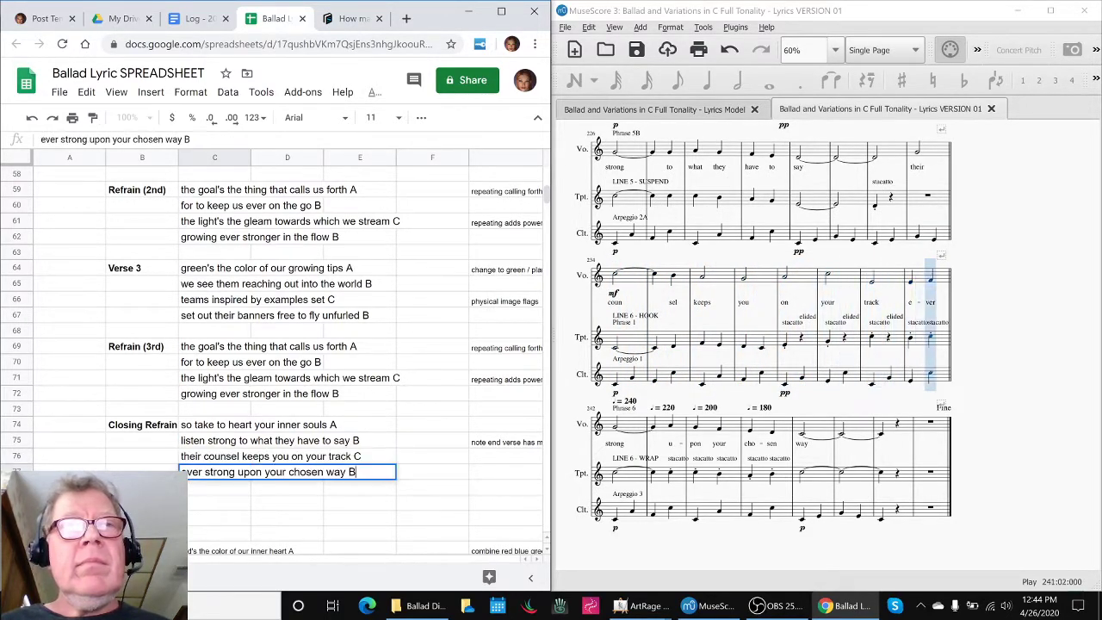
Step: Open the final lyric line, activate MuseScore, then switch to OBS Studio
{"action": "double_click", "coordinate": [228, 472]}
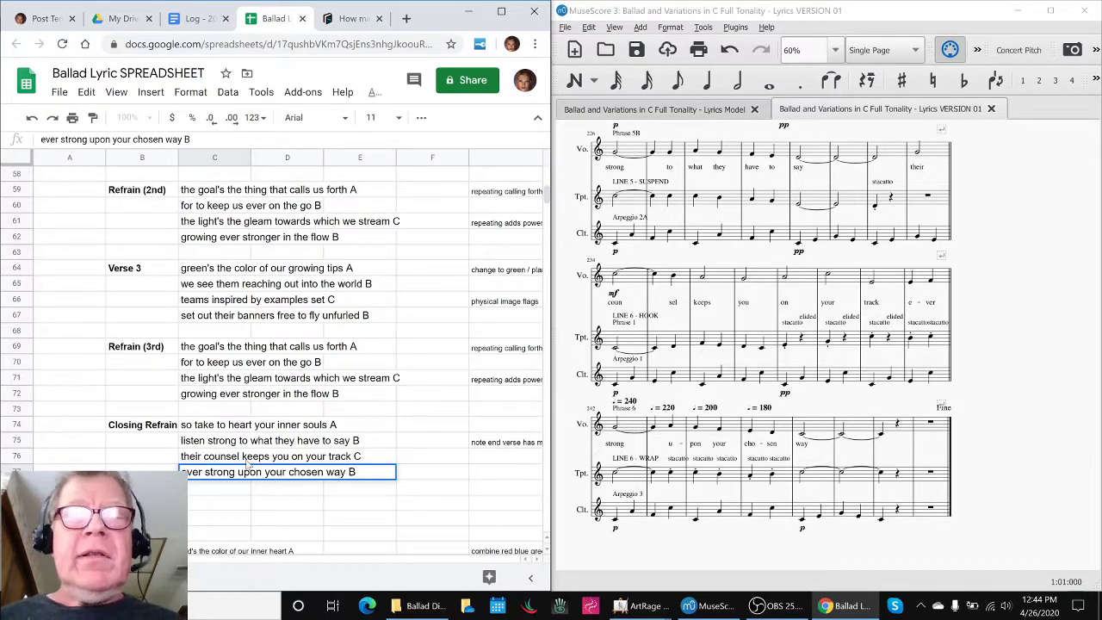
{"action": "left_click", "coordinate": [645, 543]}
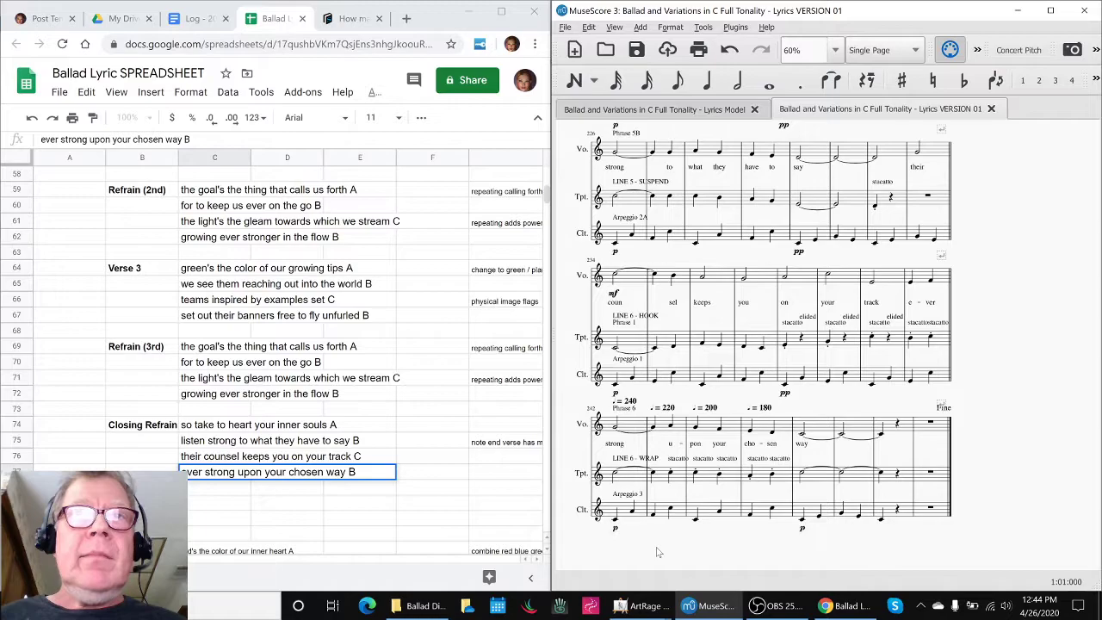
{"action": "left_click", "coordinate": [762, 607]}
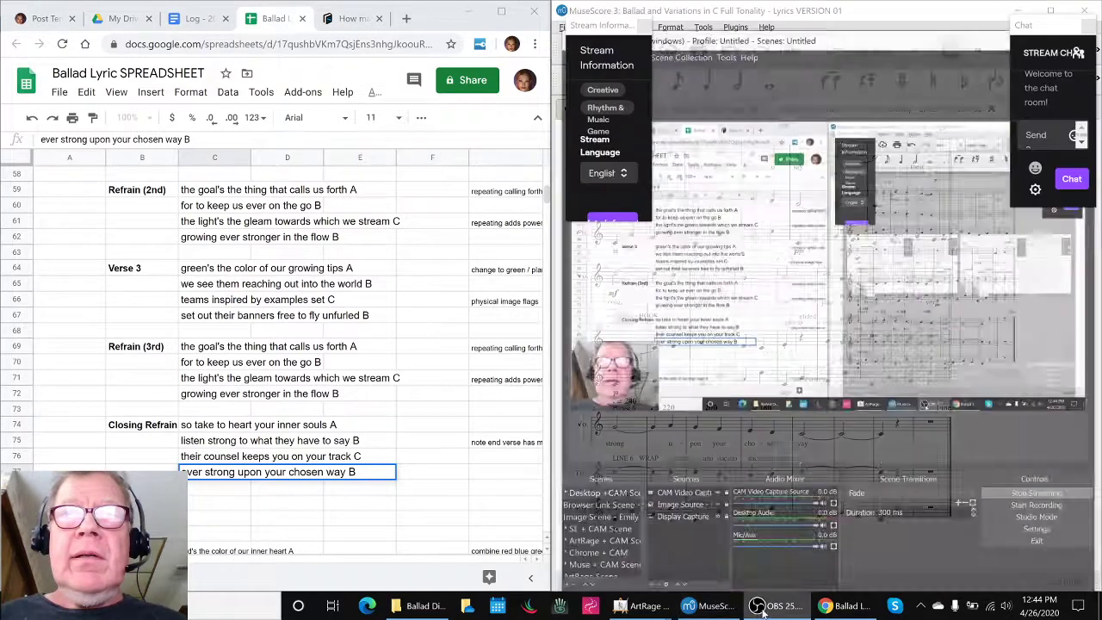